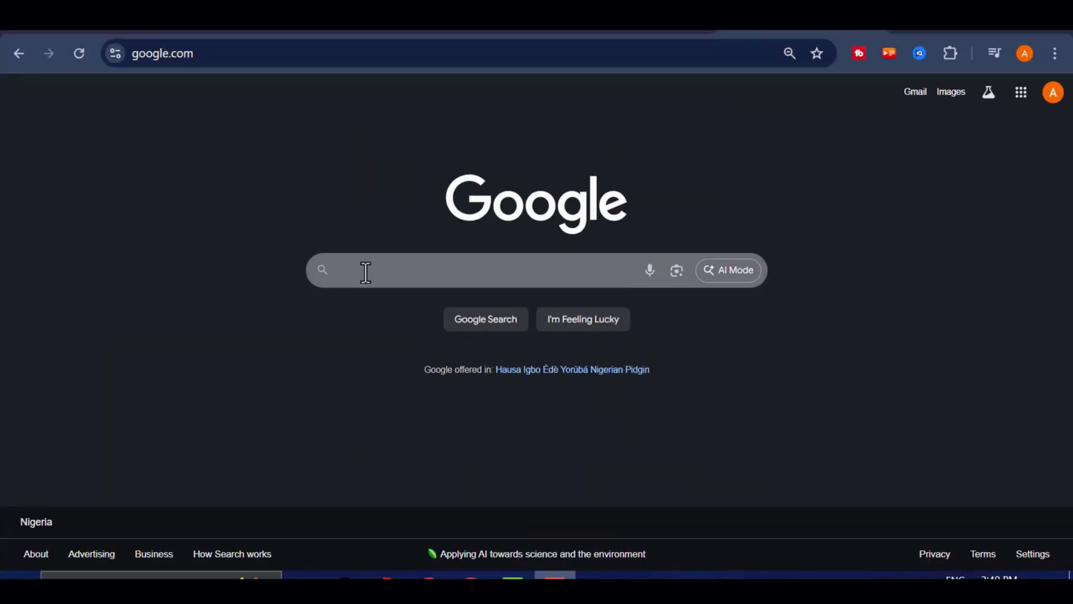
Search Google for "google ai studio" and open the Google AI Studio site from the results
left_click(366, 272)
type("google")
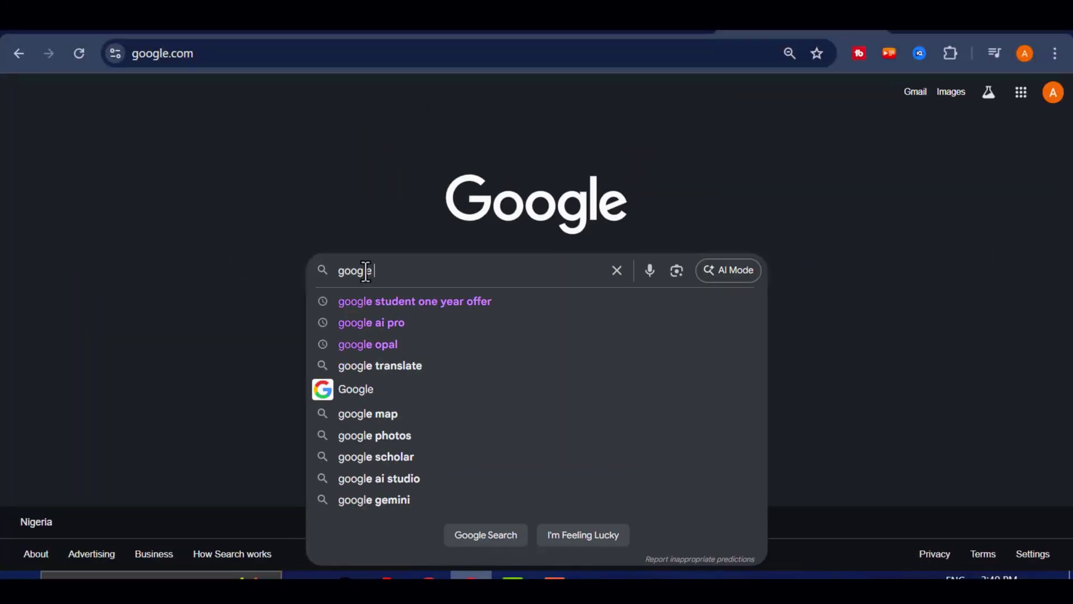
type(" ai studio")
key("Return")
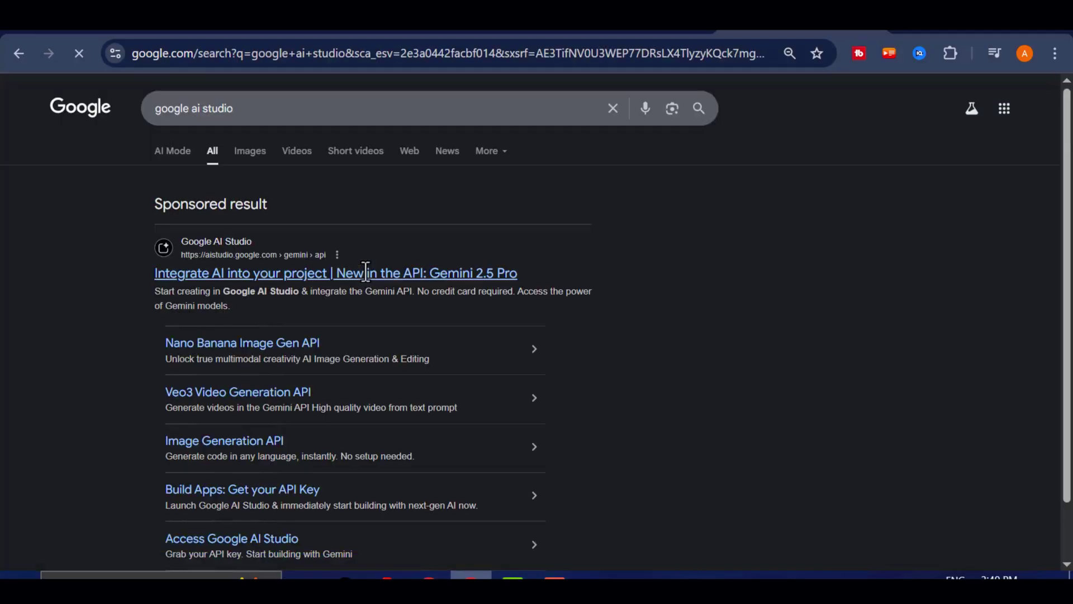
scroll(326, 328, "down", 5)
left_click(222, 347)
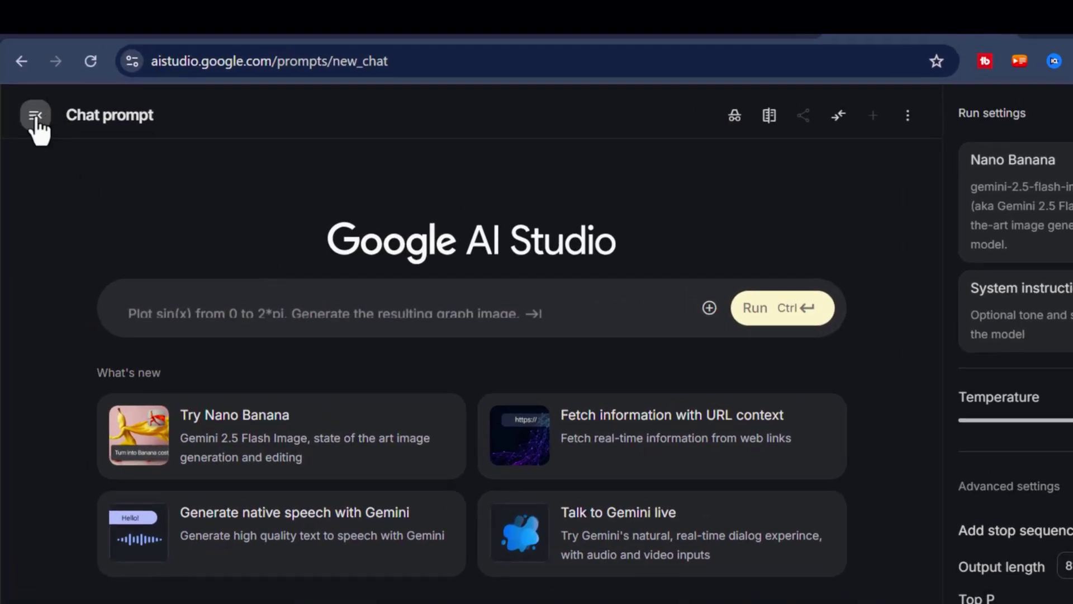
Open Gemini speech generation from the media generation models in Google AI Studio
left_click(37, 118)
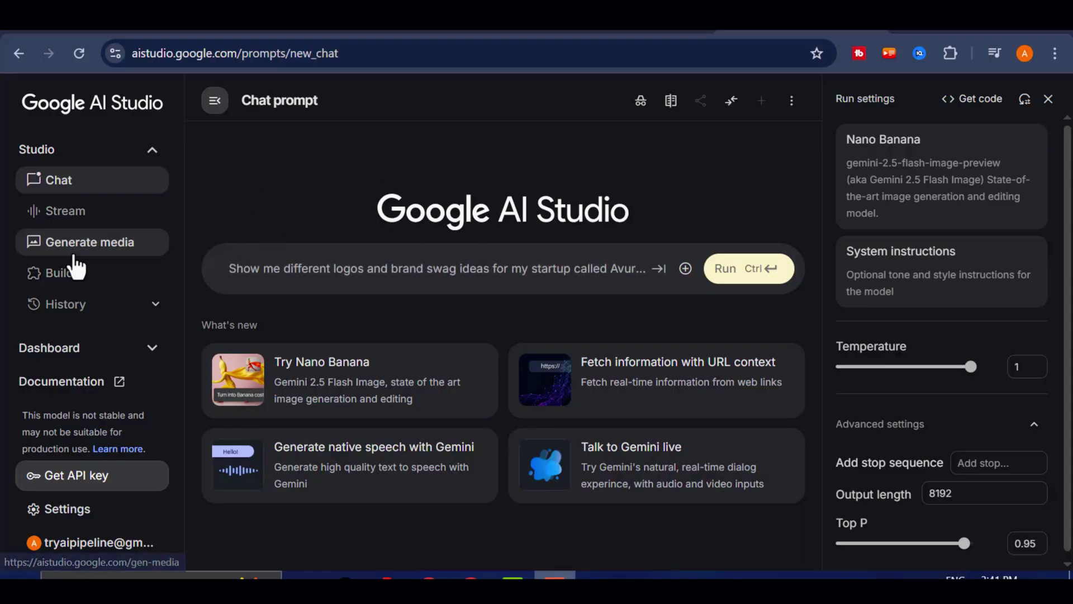
left_click(106, 241)
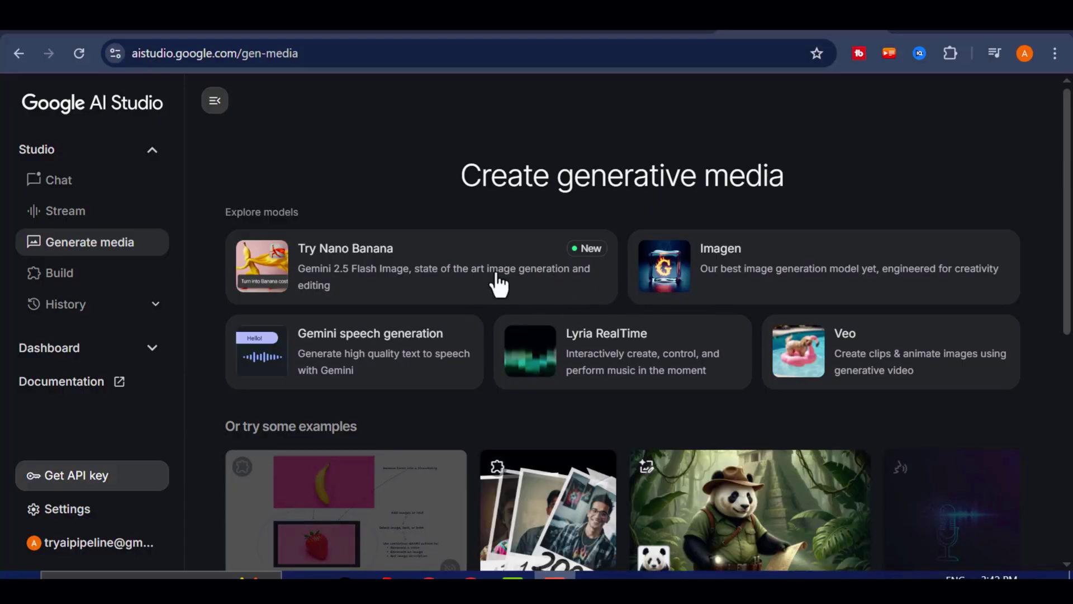
left_click(354, 365)
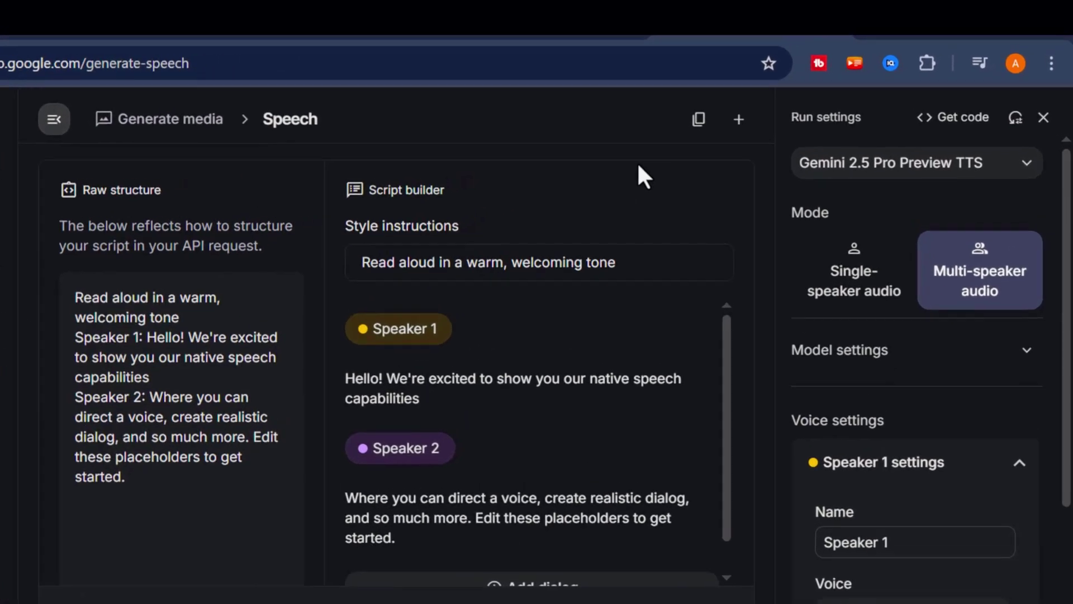
Choose the Gemini 2.5 Pro Preview TTS model and the single-speaker audio mode for the speech run
left_click(988, 165)
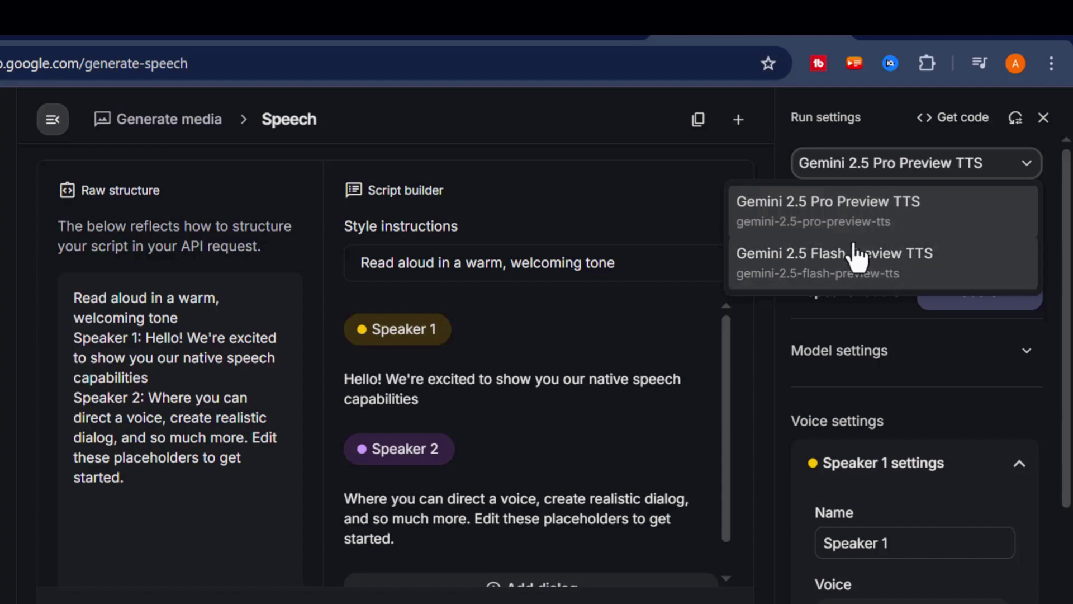
left_click(863, 222)
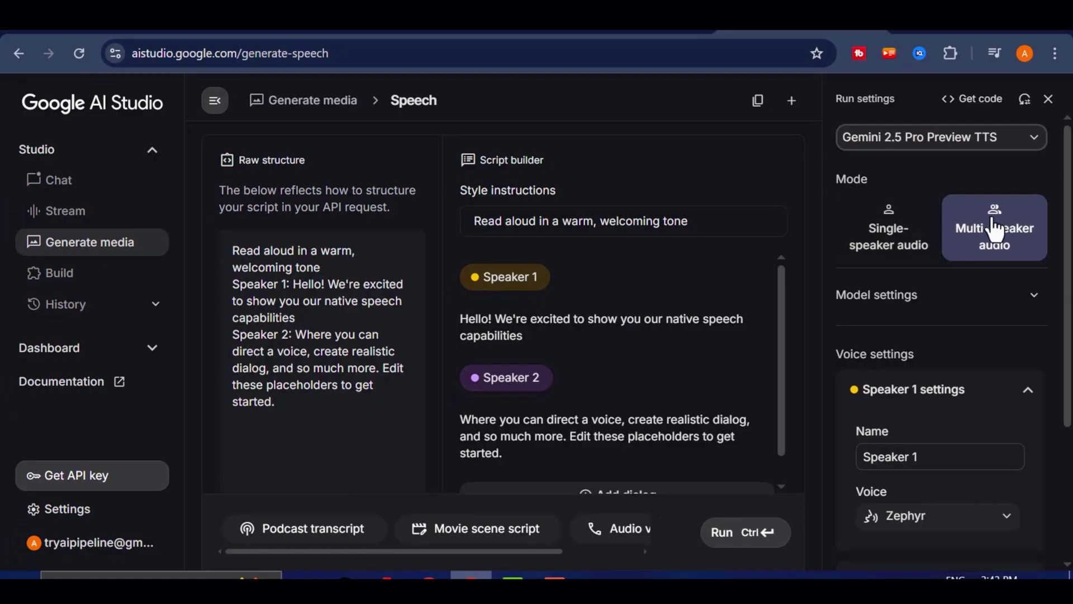
left_click(887, 242)
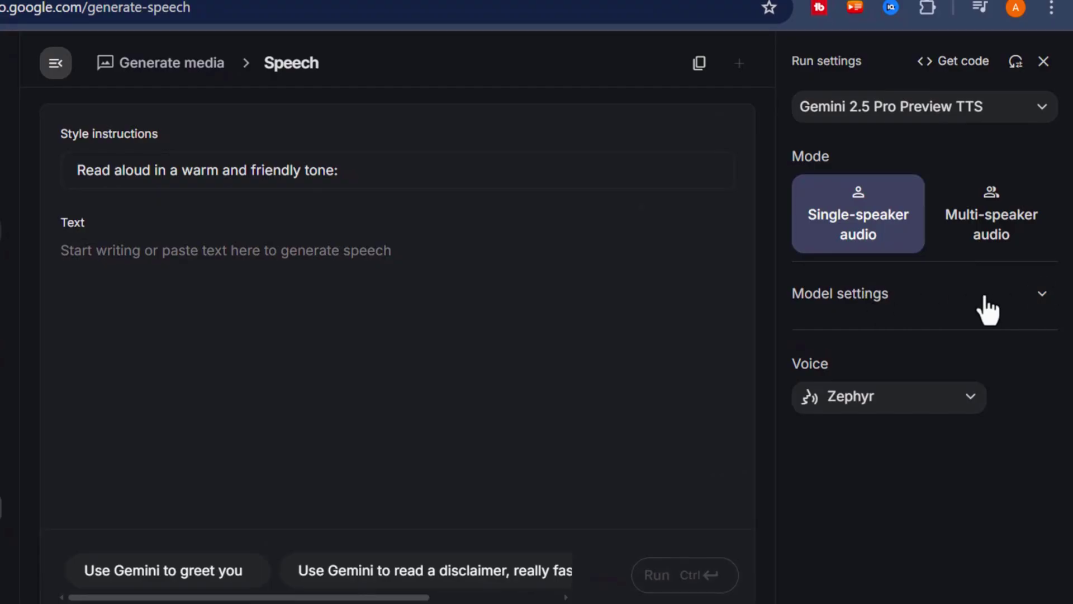
Expand the model settings and set the temperature to 1
left_click(1045, 300)
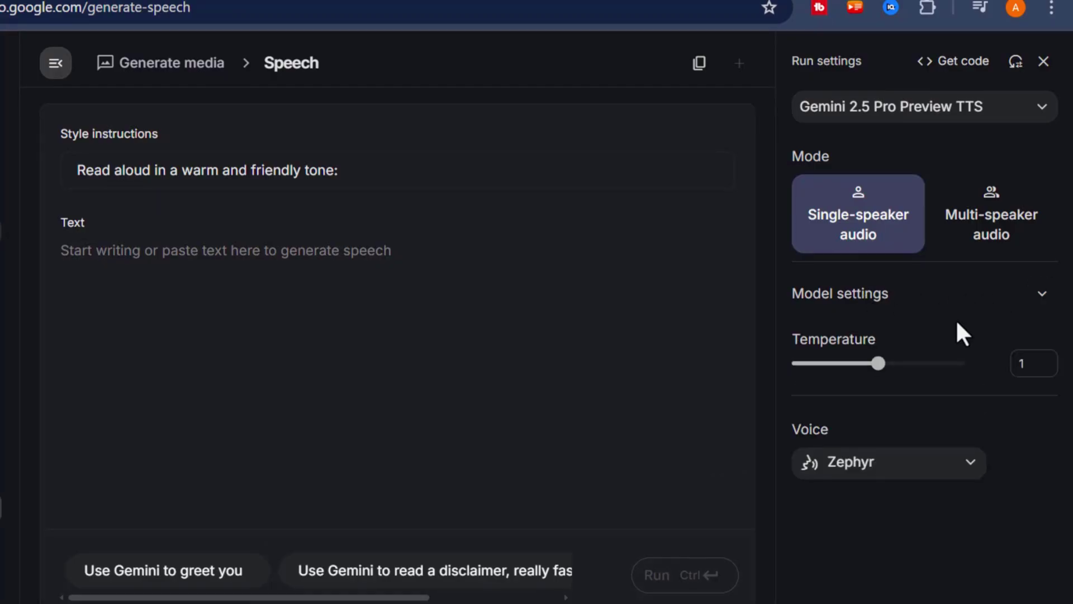
left_click_drag(876, 366, 883, 392)
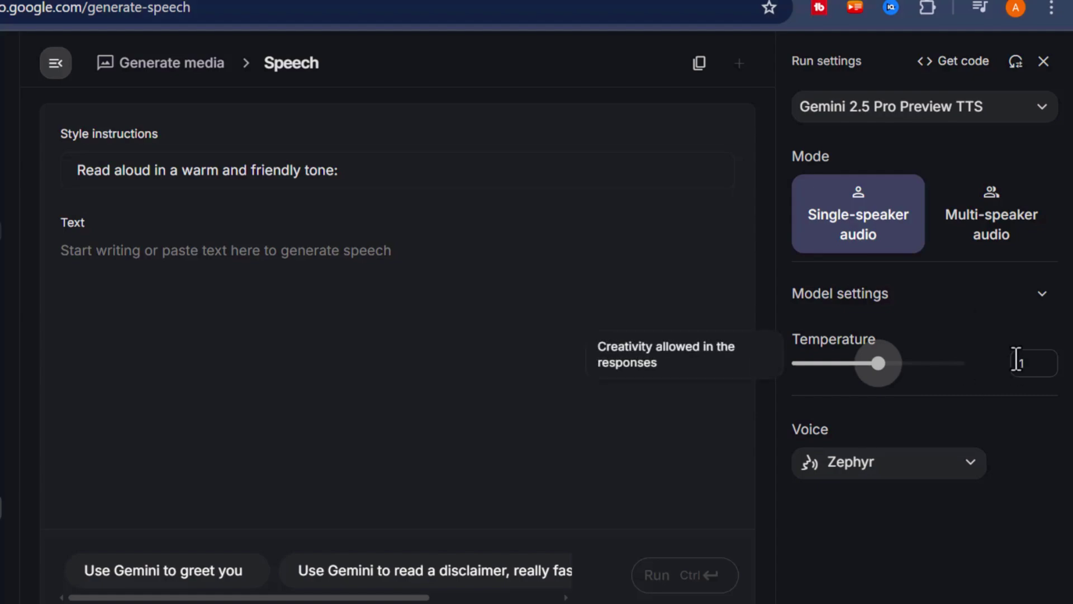
left_click_drag(877, 368, 881, 391)
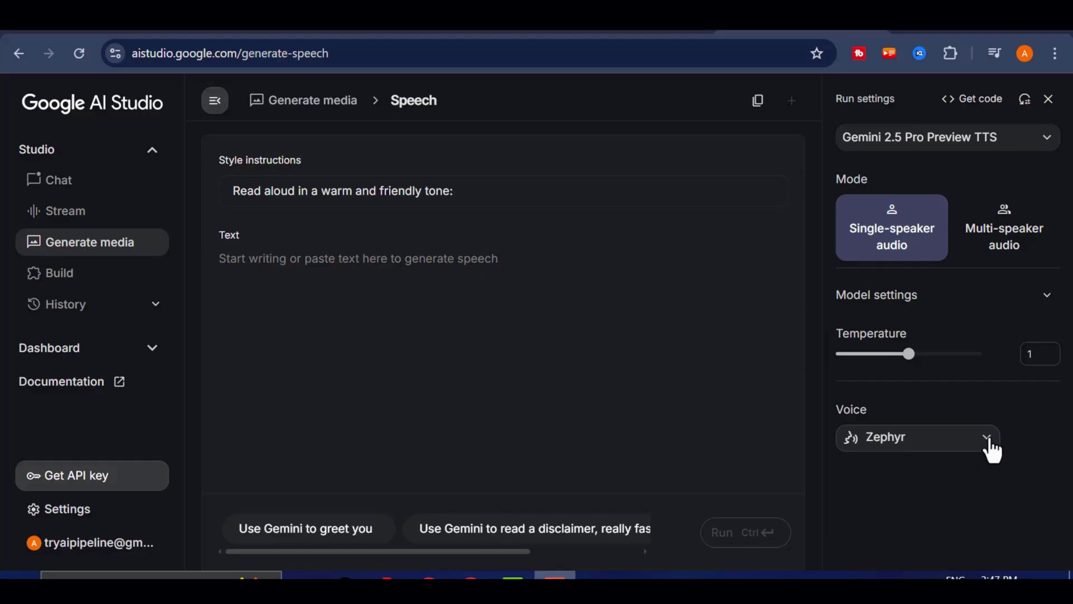
Browse the list of available voices and examine their tone and pitch descriptions
left_click(989, 445)
scroll(916, 277, "down", 8)
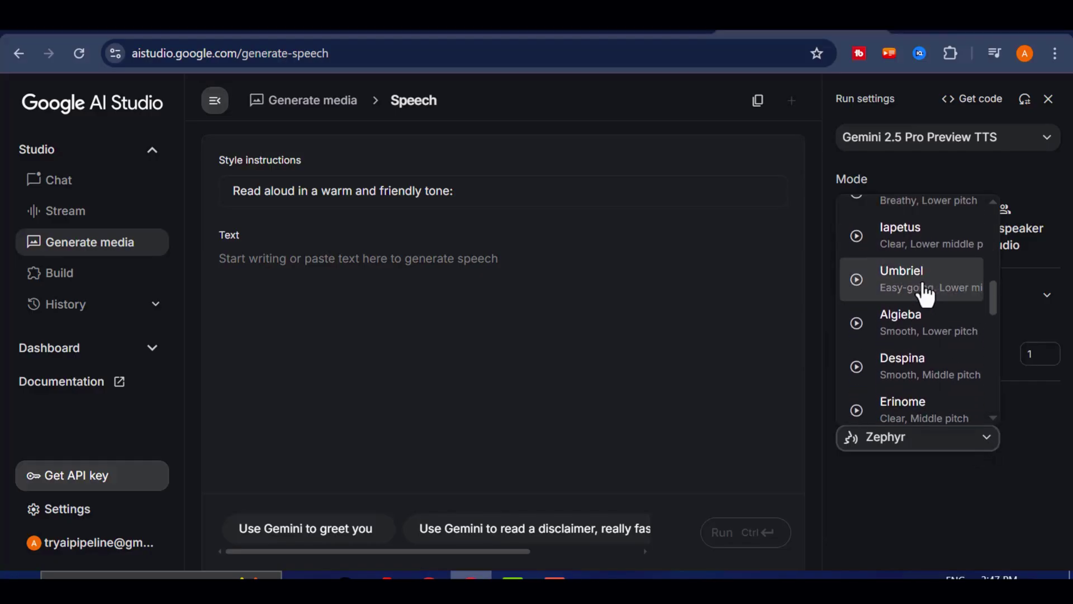
scroll(923, 336, "down", 10)
scroll(921, 395, "up", 7)
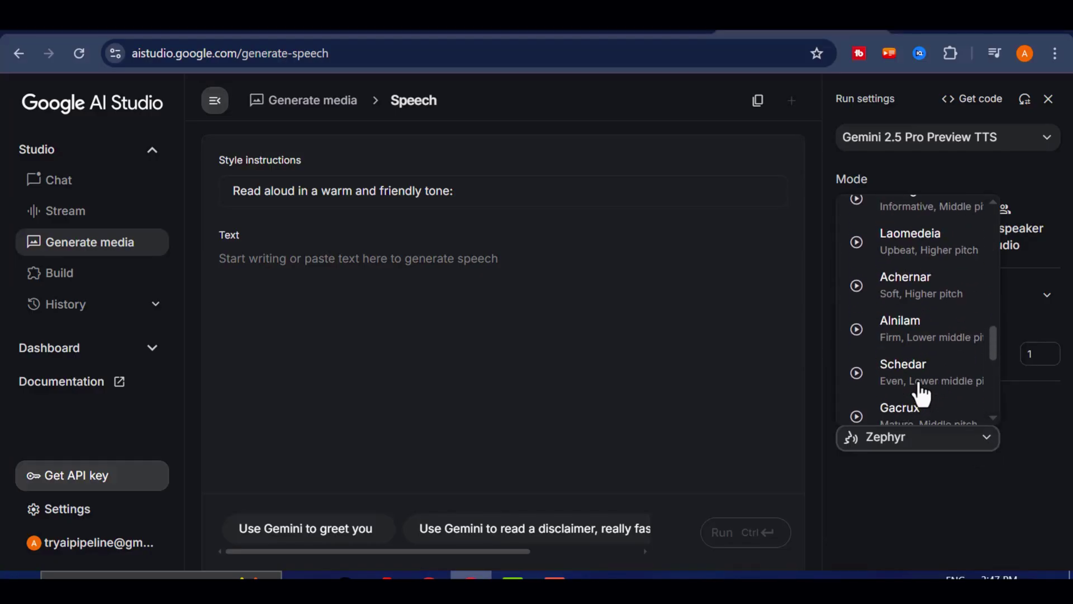
scroll(920, 394, "up", 10)
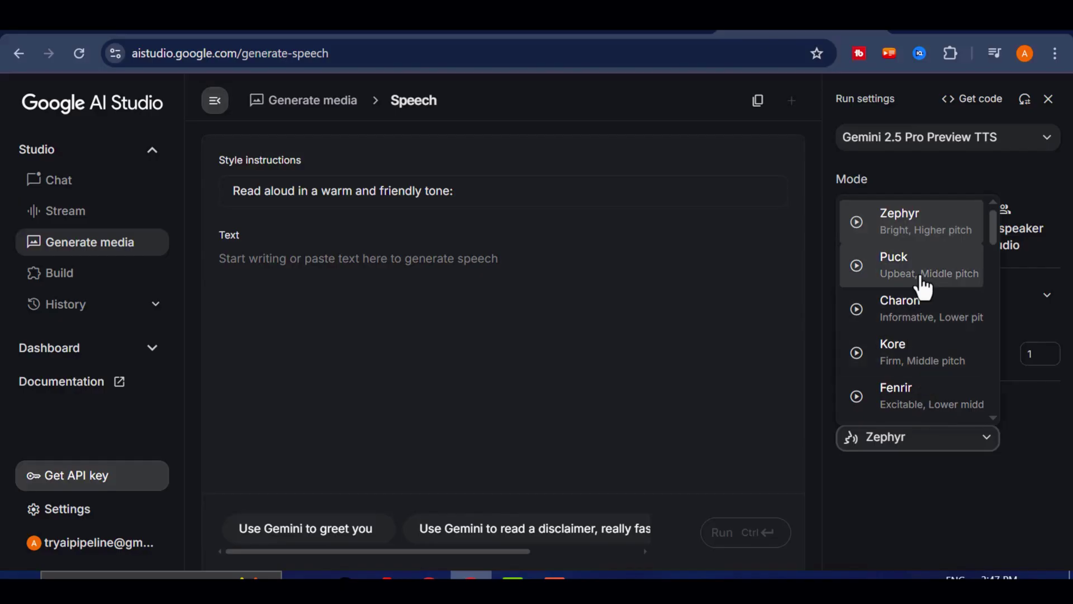
scroll(922, 280, "down", 8)
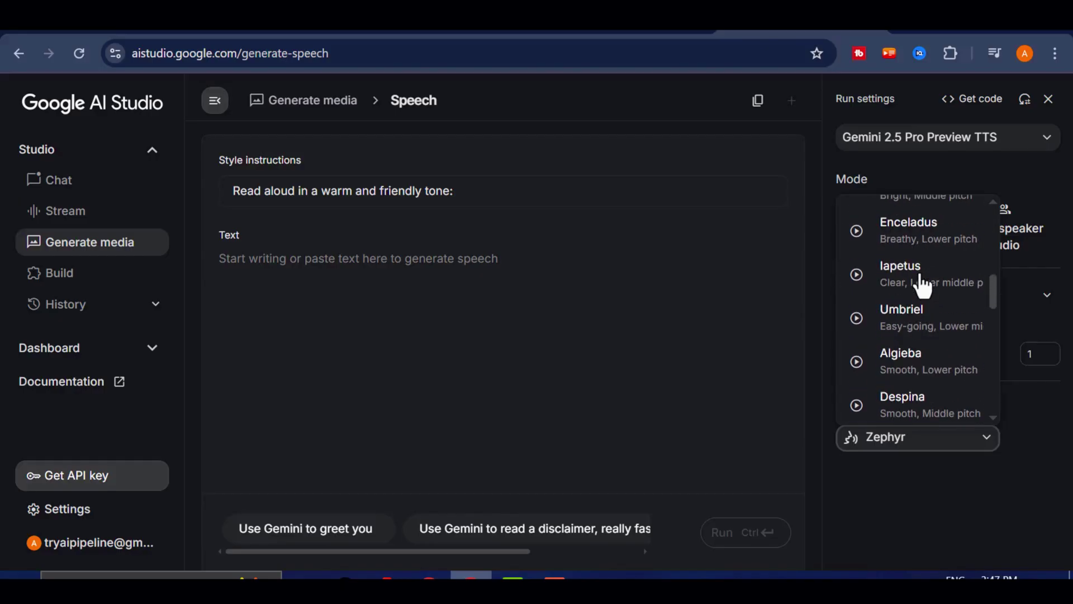
scroll(923, 282, "down", 12)
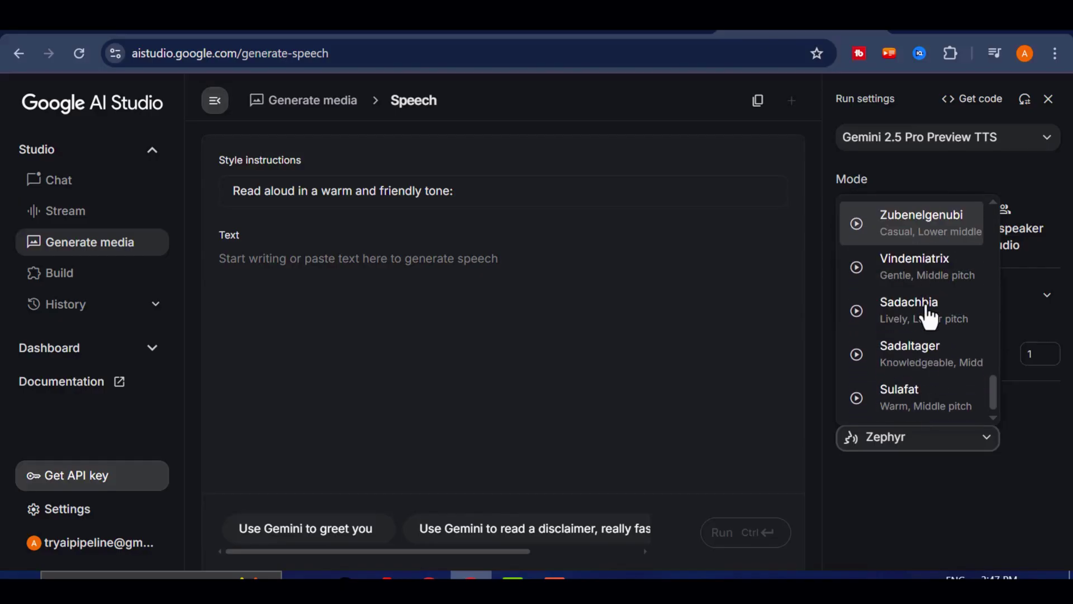
scroll(916, 419, "up", 15)
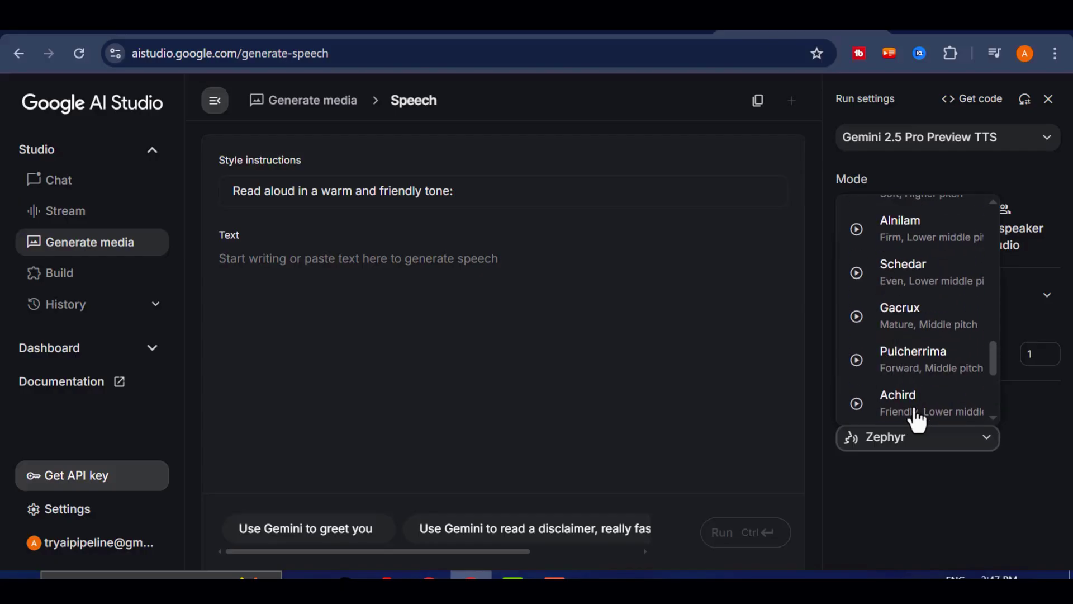
scroll(917, 420, "up", 2)
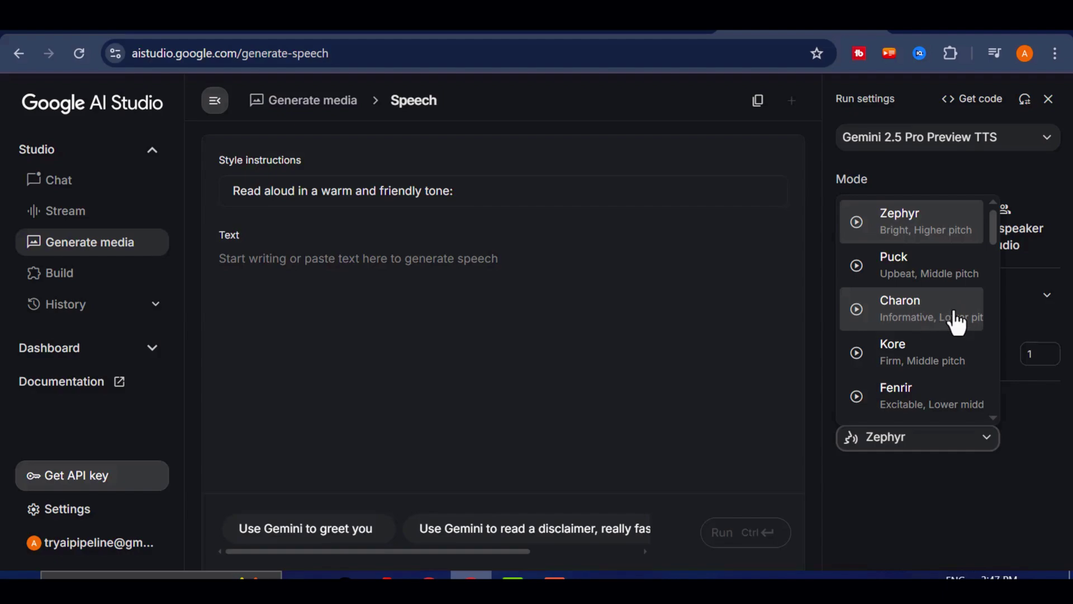
Listen to the sample previews of the Zephyr, Puck, Charon and Kore voices, and close the voice list
left_click(857, 223)
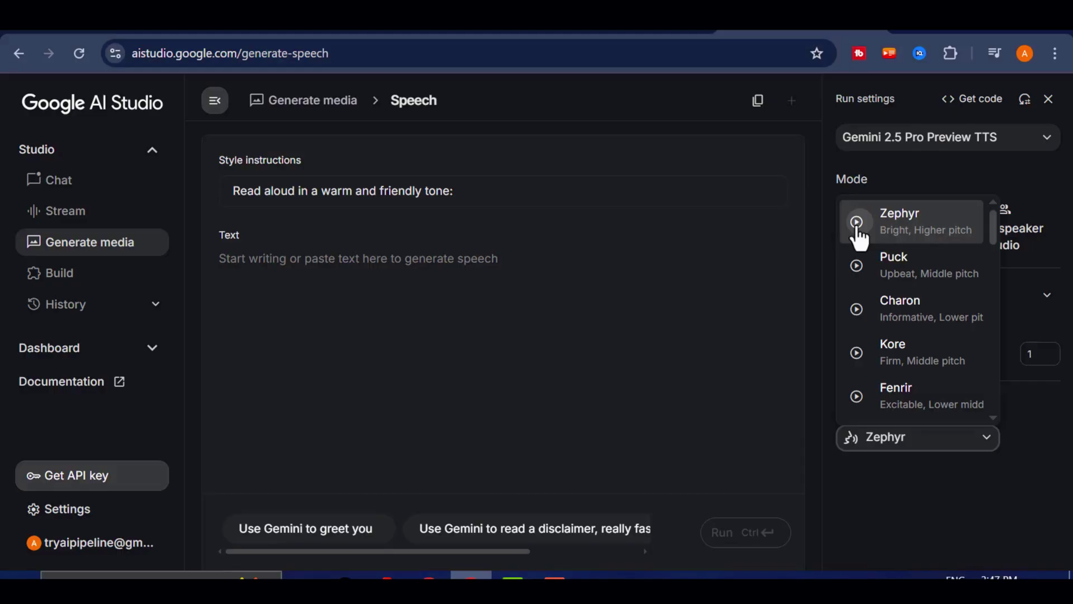
left_click(858, 268)
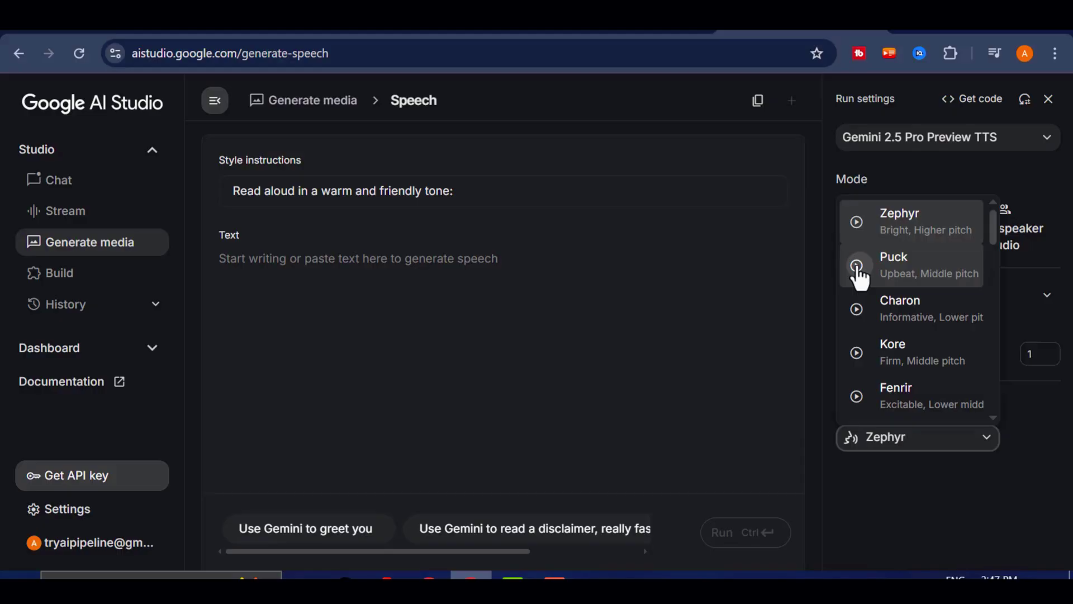
left_click(858, 310)
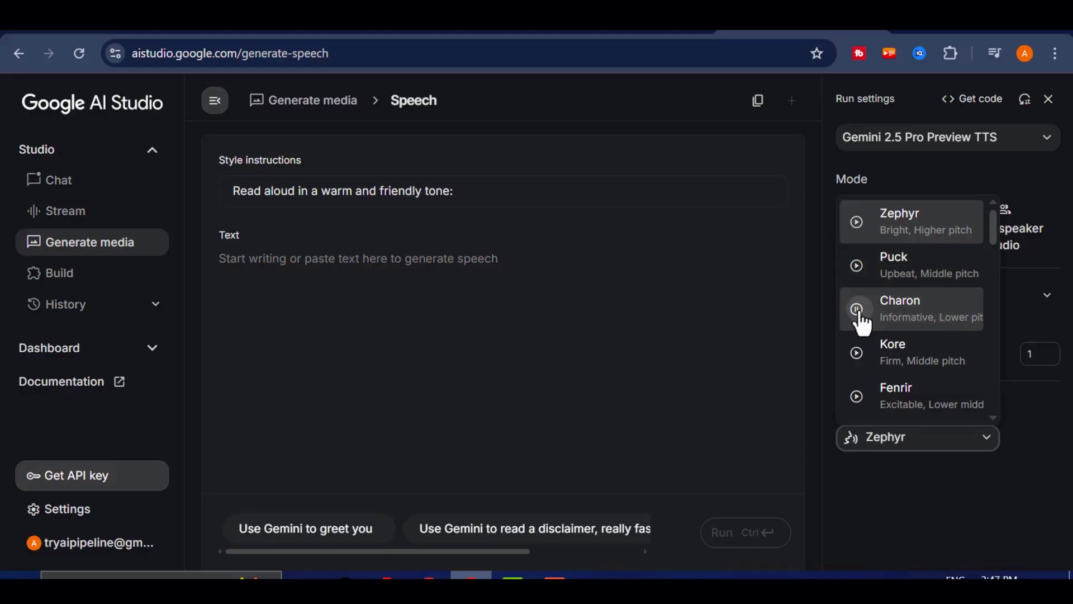
left_click(858, 353)
left_click(602, 322)
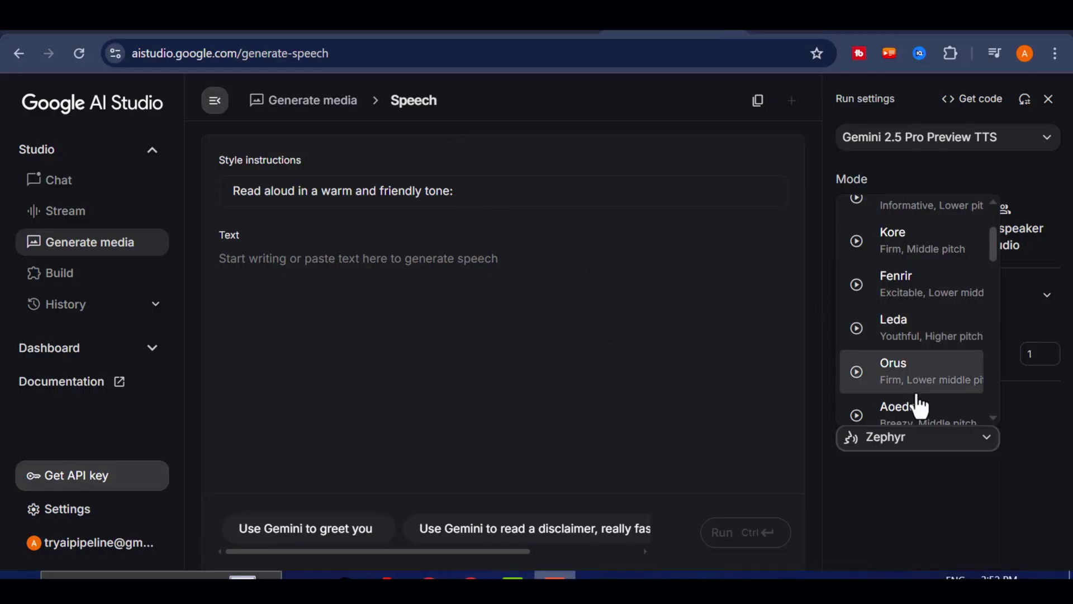
scroll(917, 364, "up", 3)
left_click(491, 264)
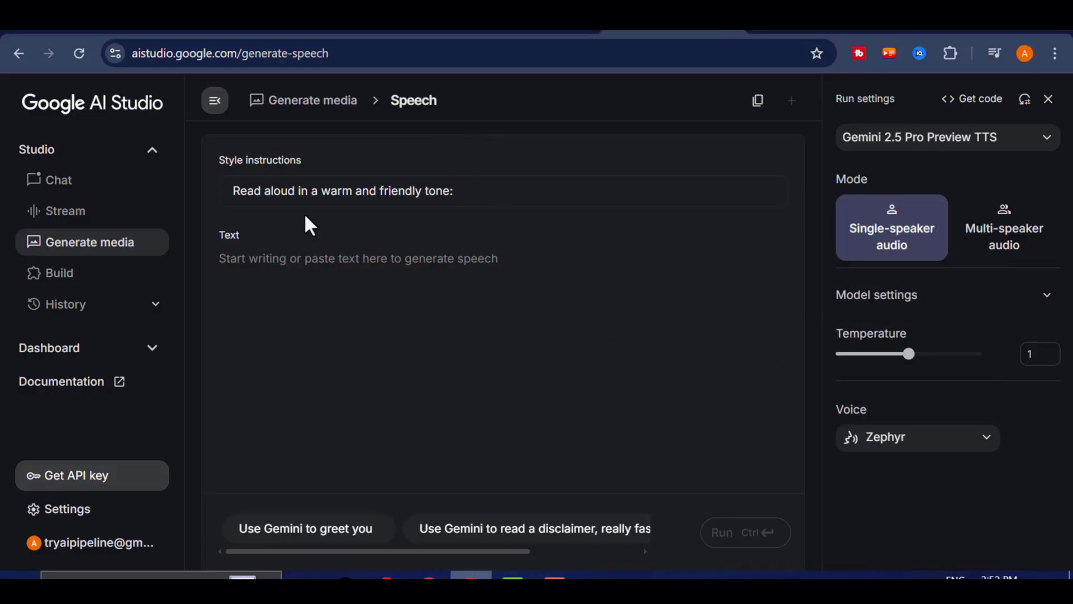
Change the style instructions to "Read aloud in a calm, warm and friendly tone:" and briefly check the ElevenLabs Text to Speech page
left_click(323, 190)
type("calm,")
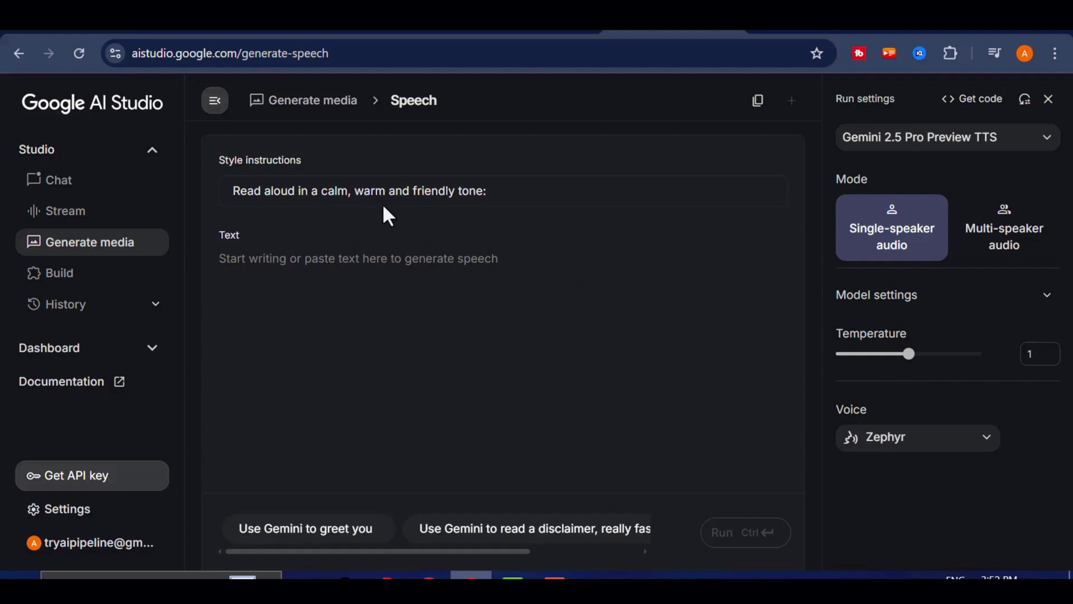
left_click(805, 32)
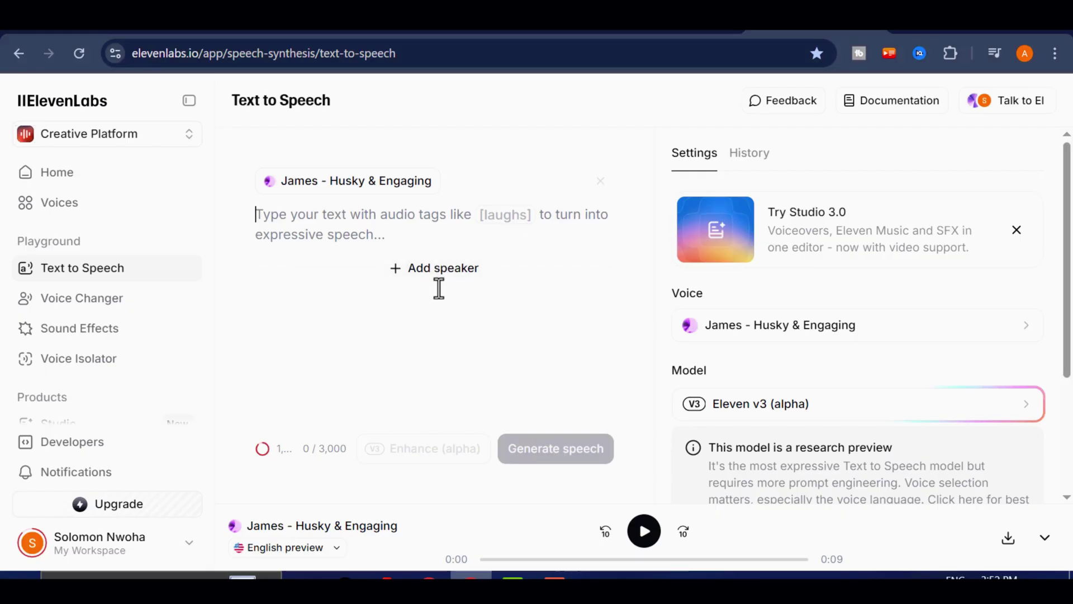
left_click(676, 32)
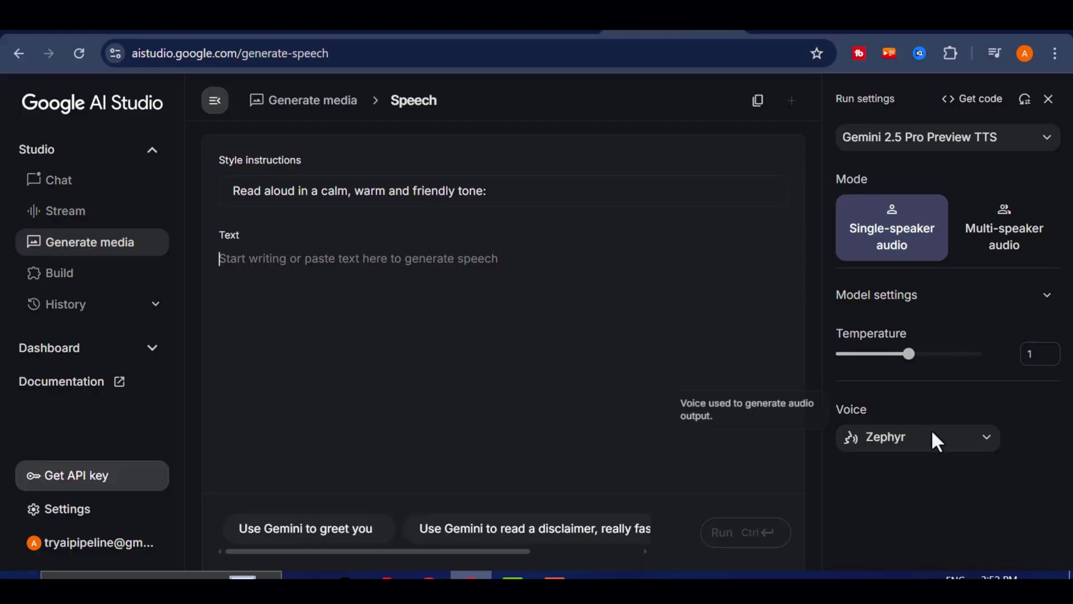
Set the speech voice to Orus, the firm, lower middle pitch option
left_click(966, 437)
scroll(930, 392, "down", 5)
scroll(930, 391, "up", 3)
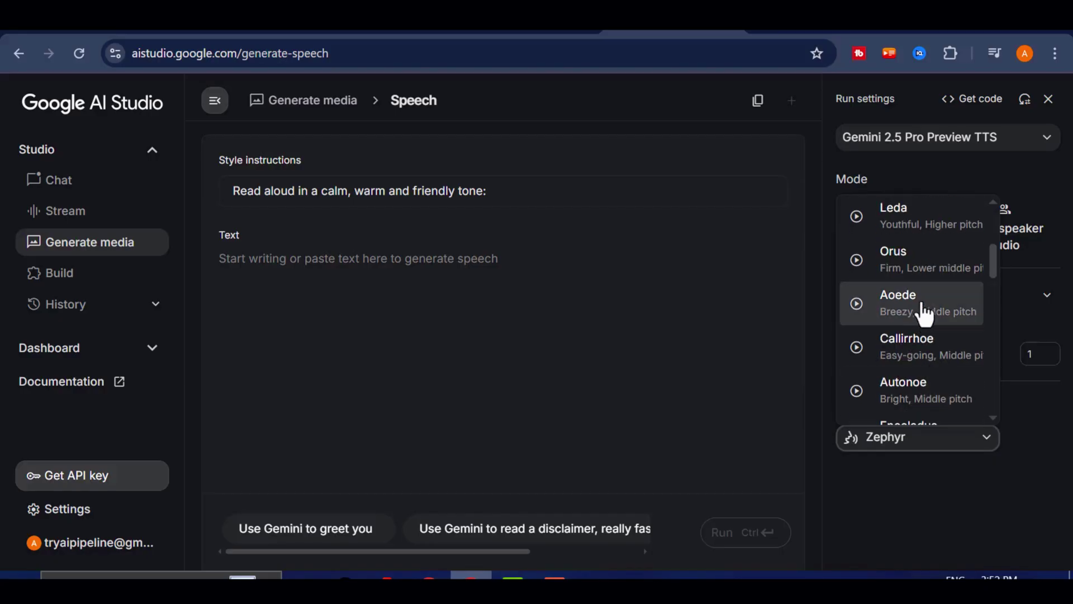
left_click(959, 269)
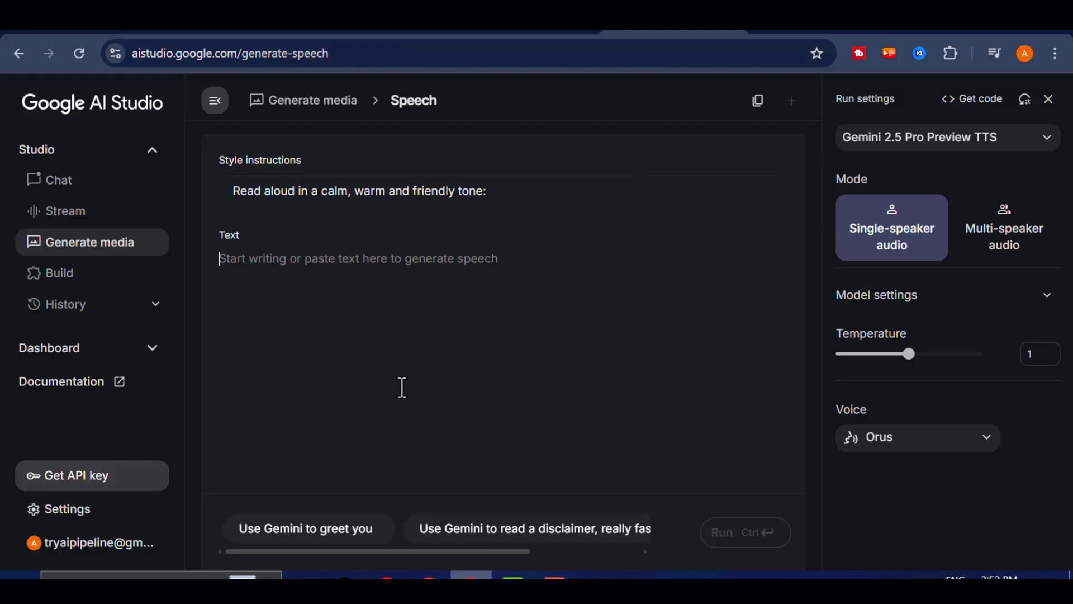
Paste the script starting "Yesterday I promised myself I would start jogging every morning" as the text and run the speech generation
right_click(384, 267)
left_click(428, 377)
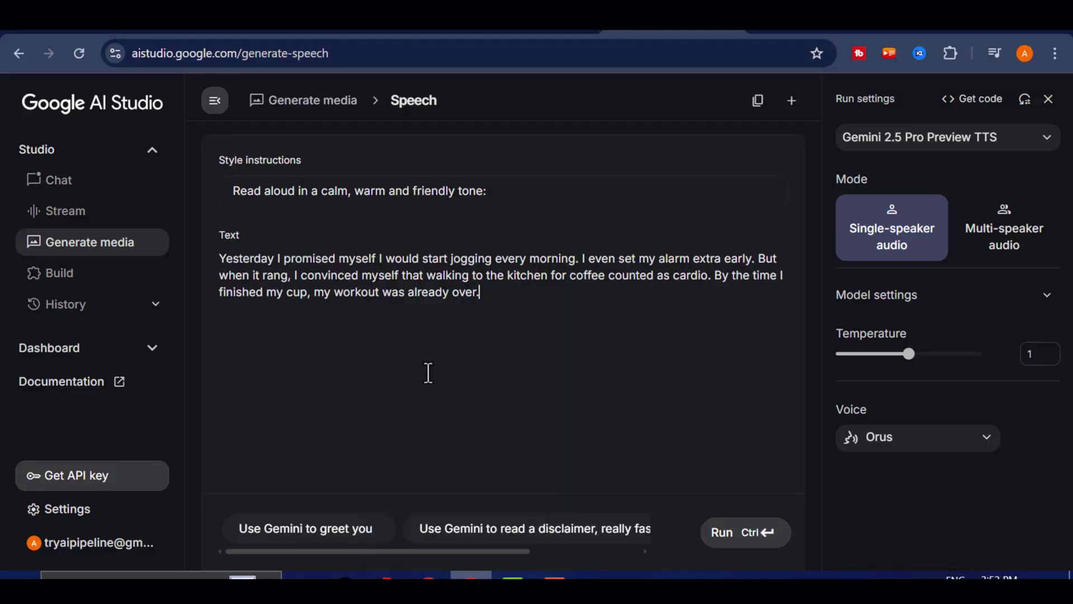
left_click_drag(503, 297, 219, 258)
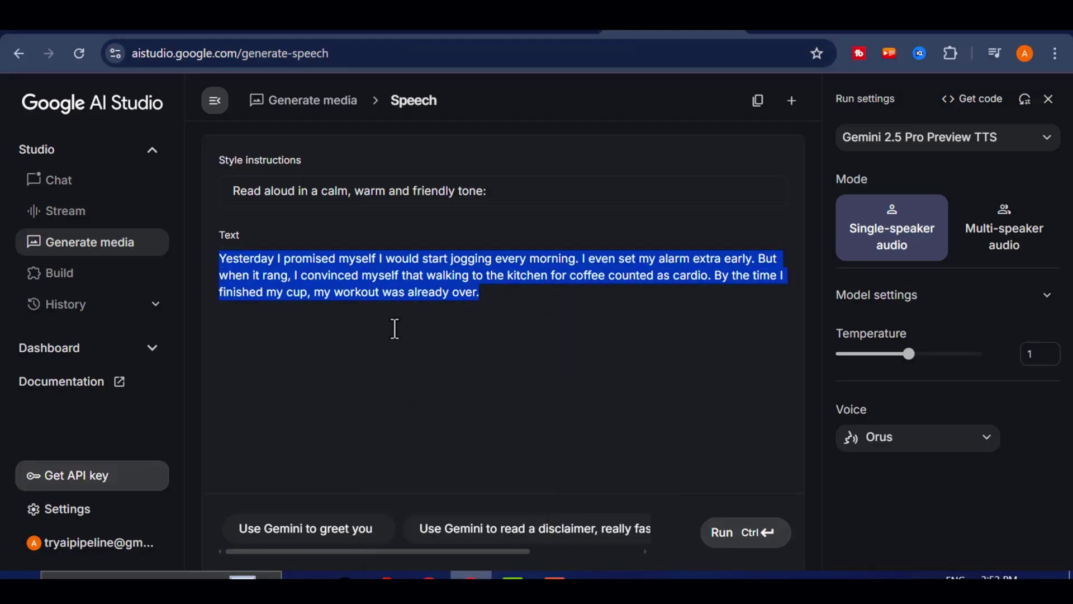
left_click(394, 328)
left_click(799, 523)
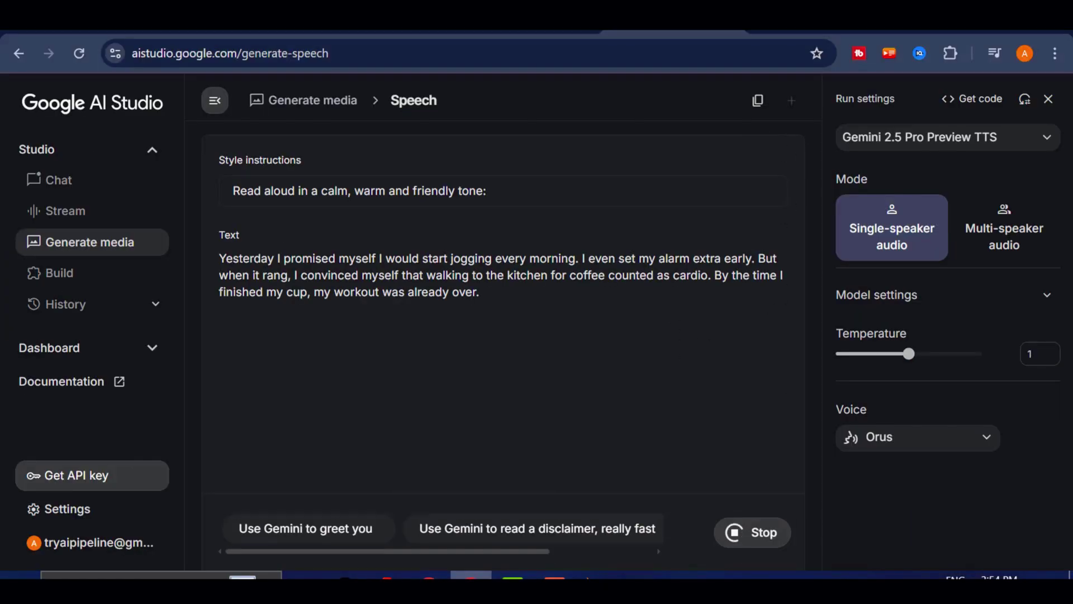
Switch to ElevenLabs, generate speech from the jogging script with the James - Husky & Engaging voice, and play Generation 1
key("ctrl+Tab")
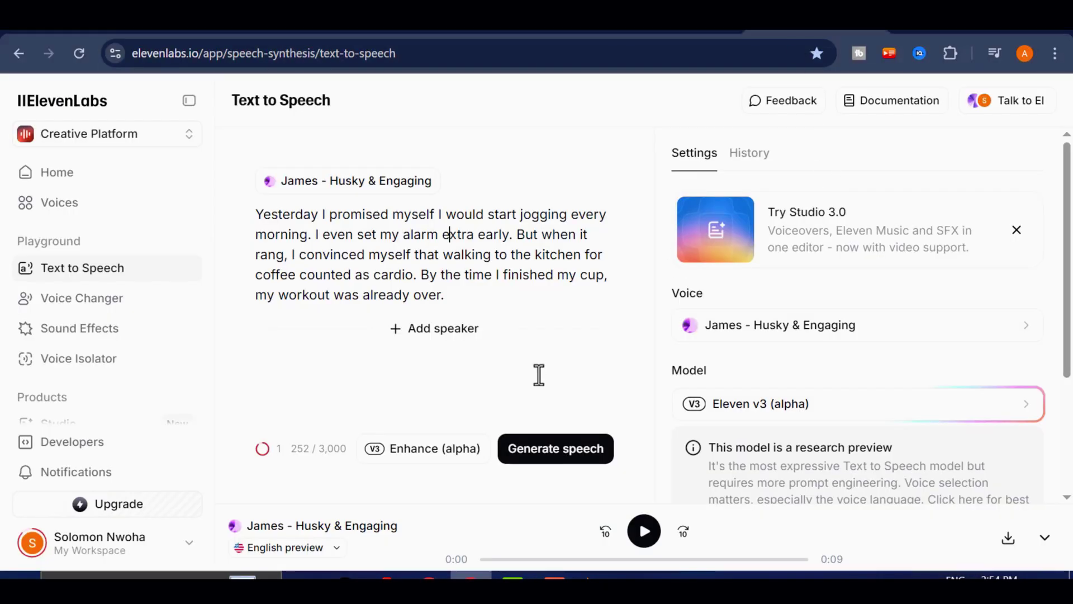
left_click(567, 454)
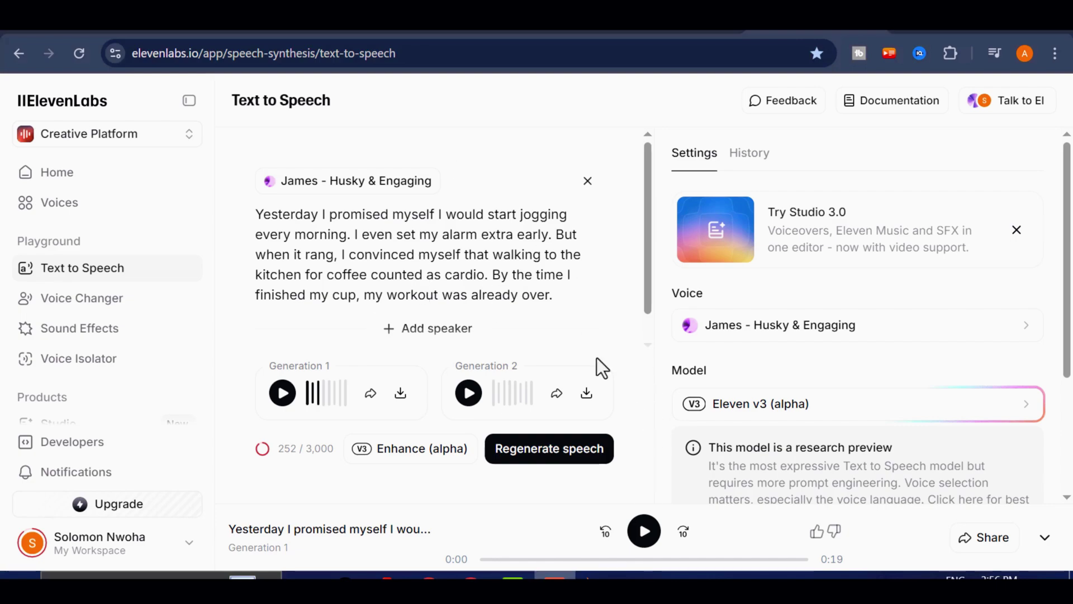
left_click(645, 532)
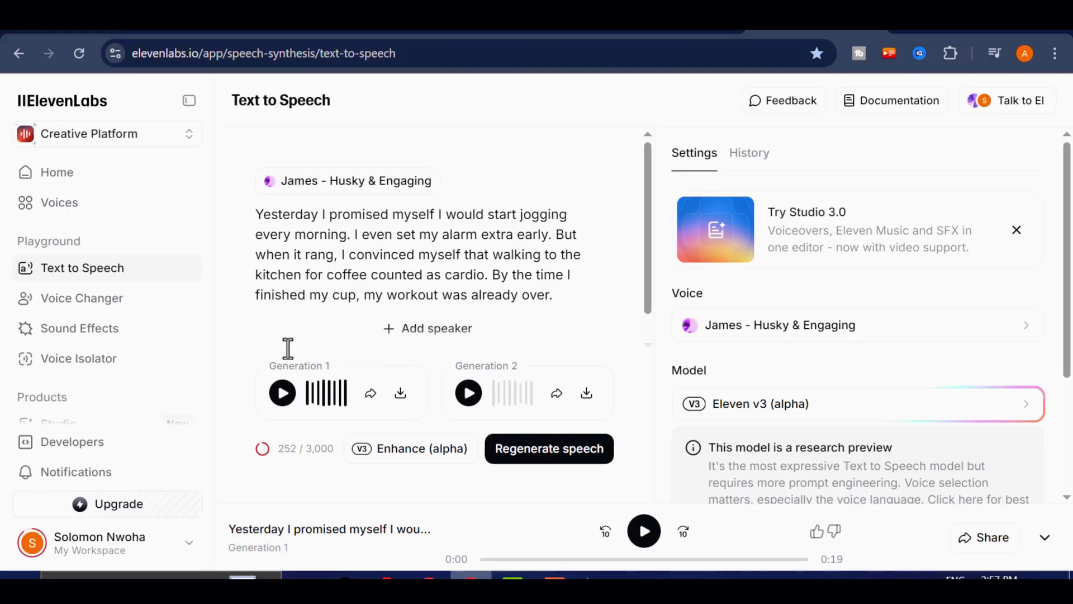
Switch back to Google AI Studio and play the speech generated from the jogging script for comparison
left_click(634, 35)
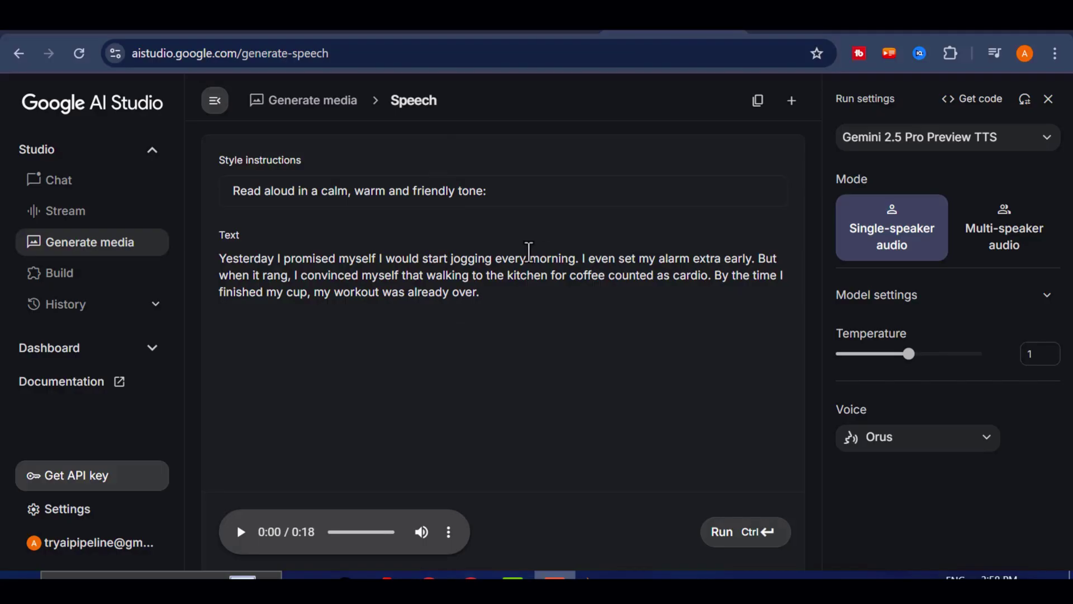
left_click(240, 532)
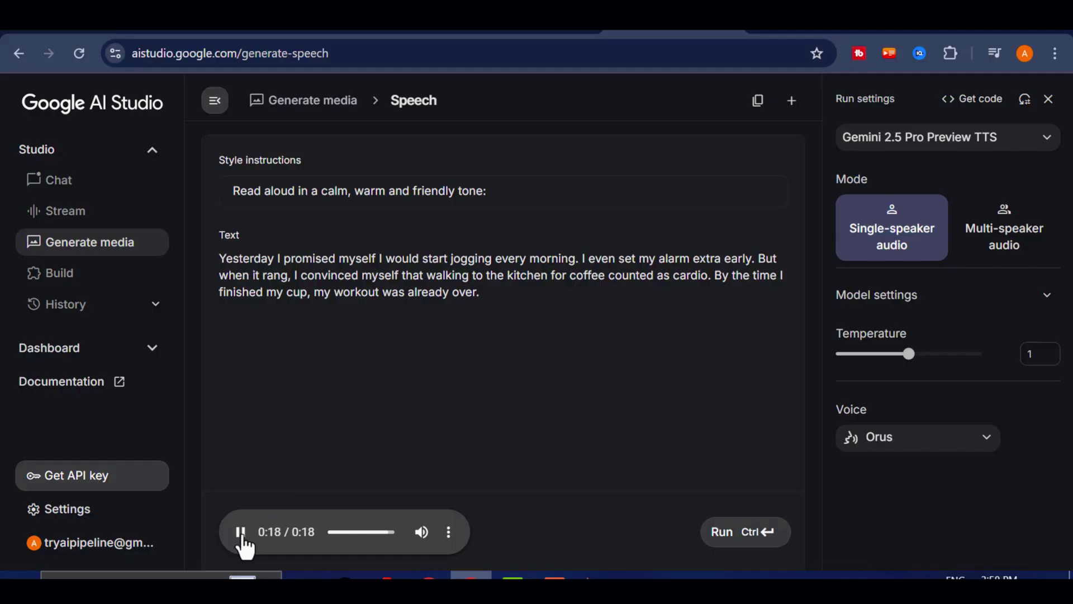
left_click(241, 533)
left_click(241, 533)
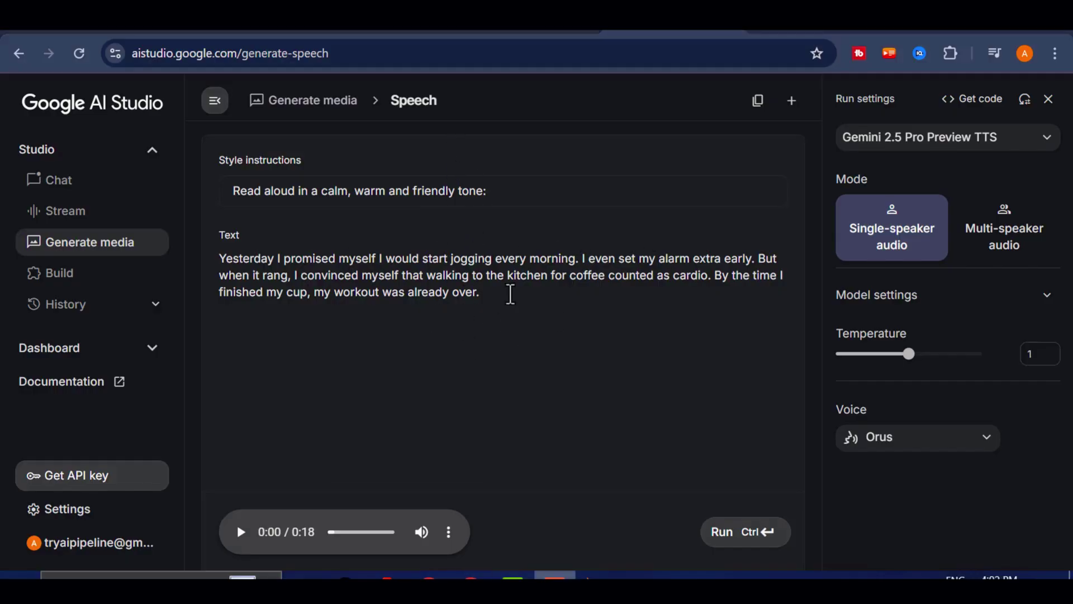
Clear the jogging script from the text and set the speech voice to Leda, the youthful, higher pitch option
left_click_drag(511, 293, 217, 259)
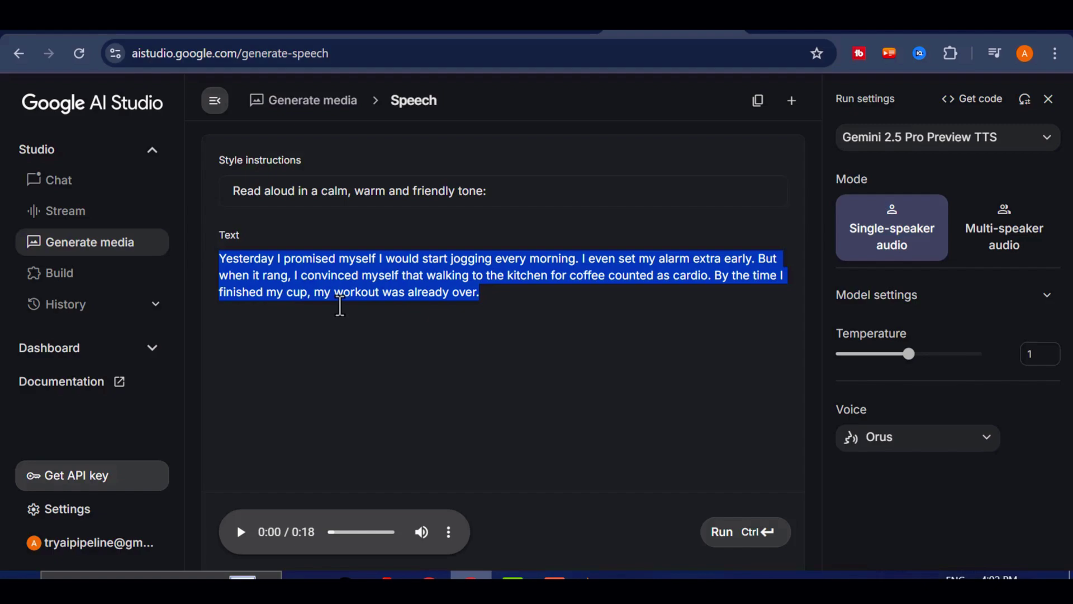
key("BackSpace")
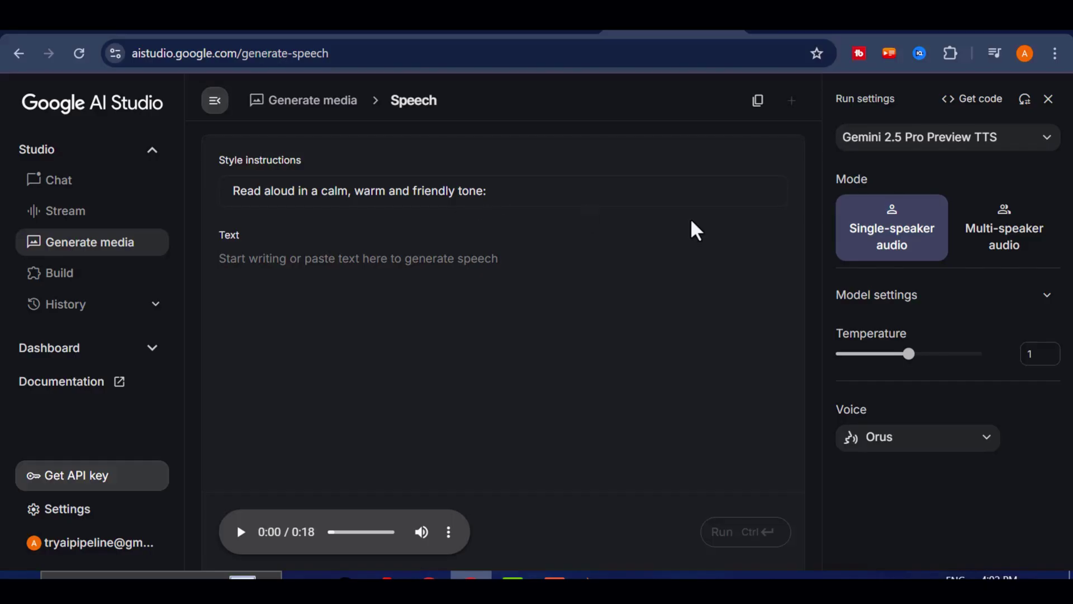
left_click(984, 448)
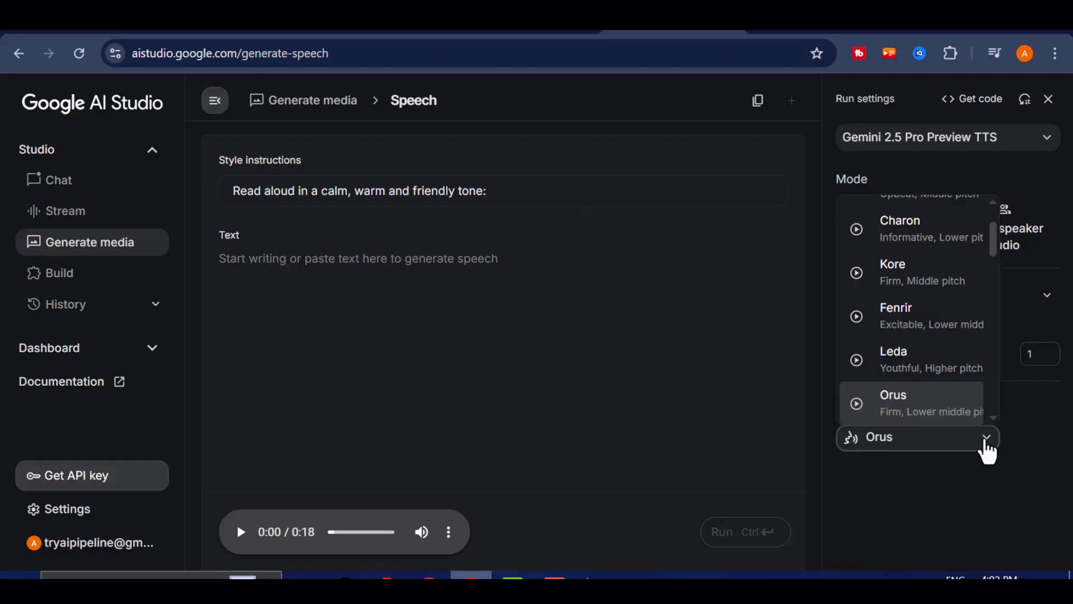
scroll(895, 335, "up", 2)
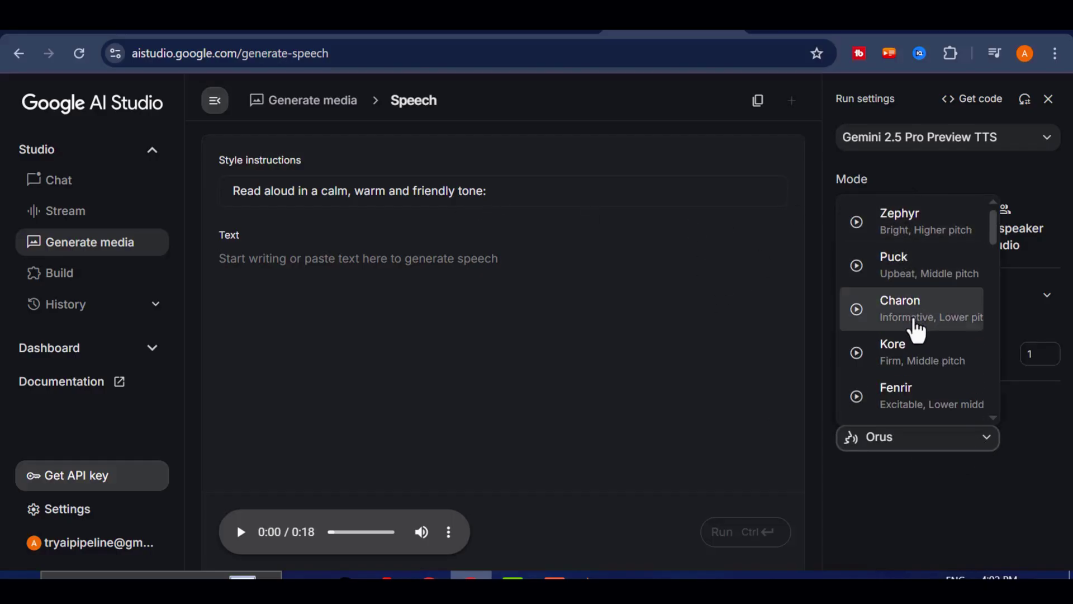
scroll(913, 322, "down", 6)
scroll(916, 328, "down", 12)
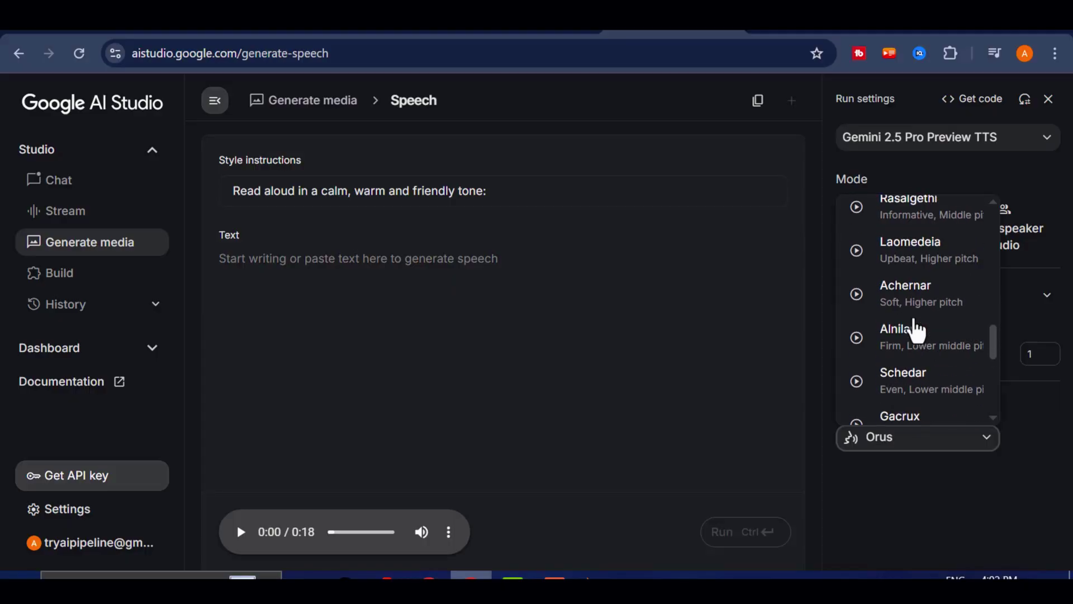
scroll(929, 353, "up", 6)
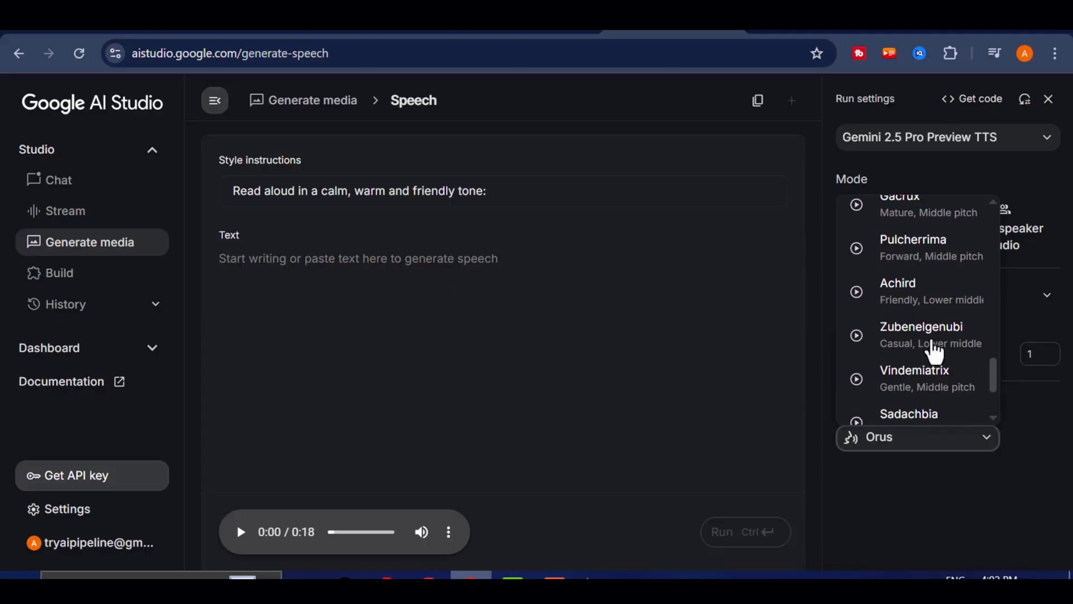
scroll(933, 351, "up", 10)
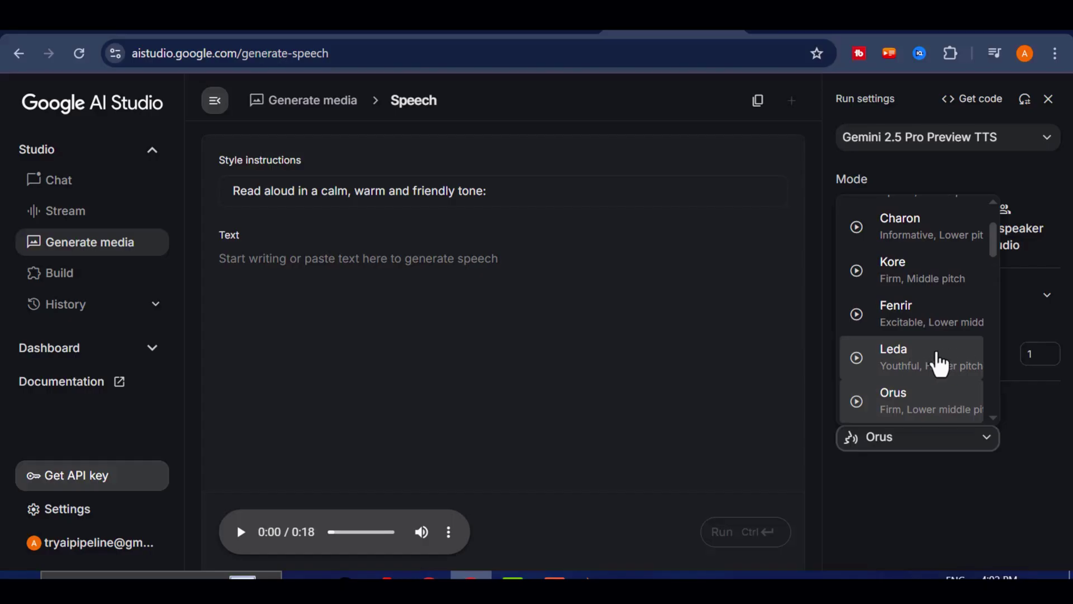
left_click(935, 367)
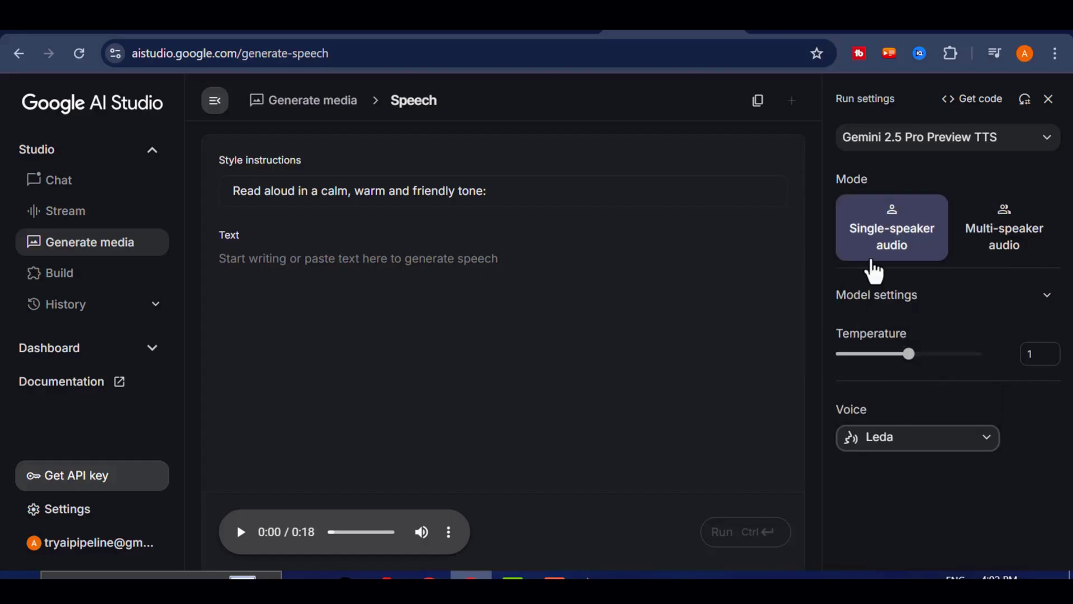
Paste the story starting "In the quiet town of Marlowe" as the text, generate its speech and play it
right_click(326, 261)
left_click(366, 376)
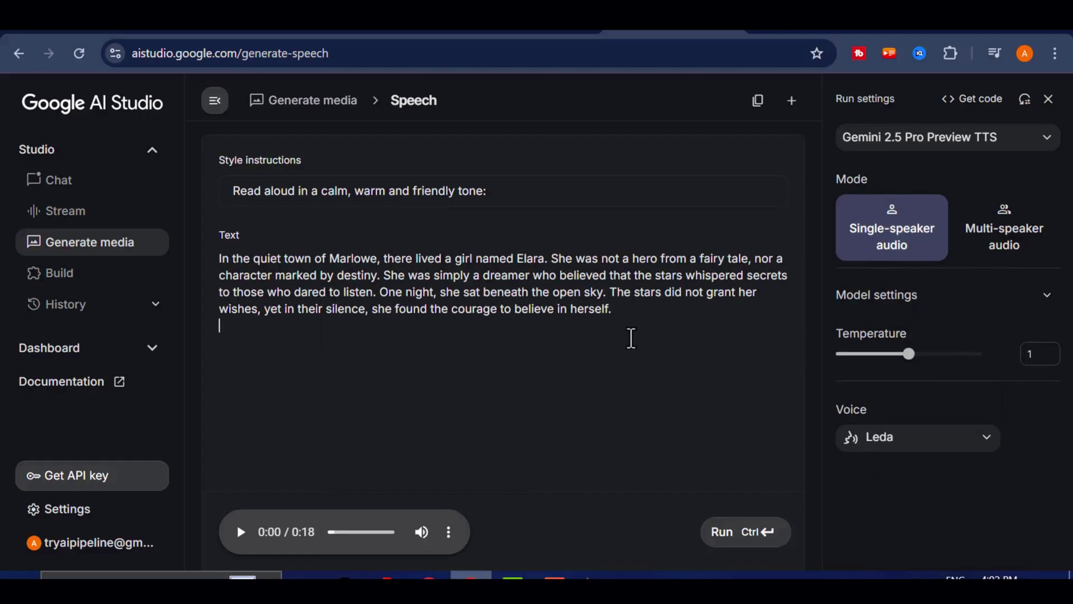
left_click_drag(630, 337, 220, 259)
left_click(617, 332)
left_click(734, 538)
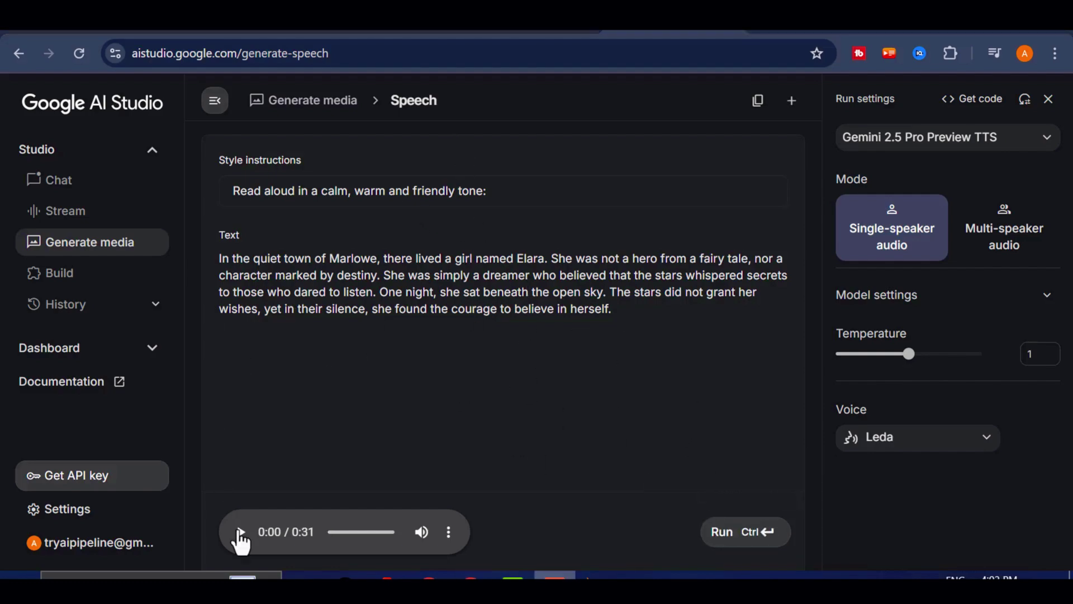
left_click(240, 532)
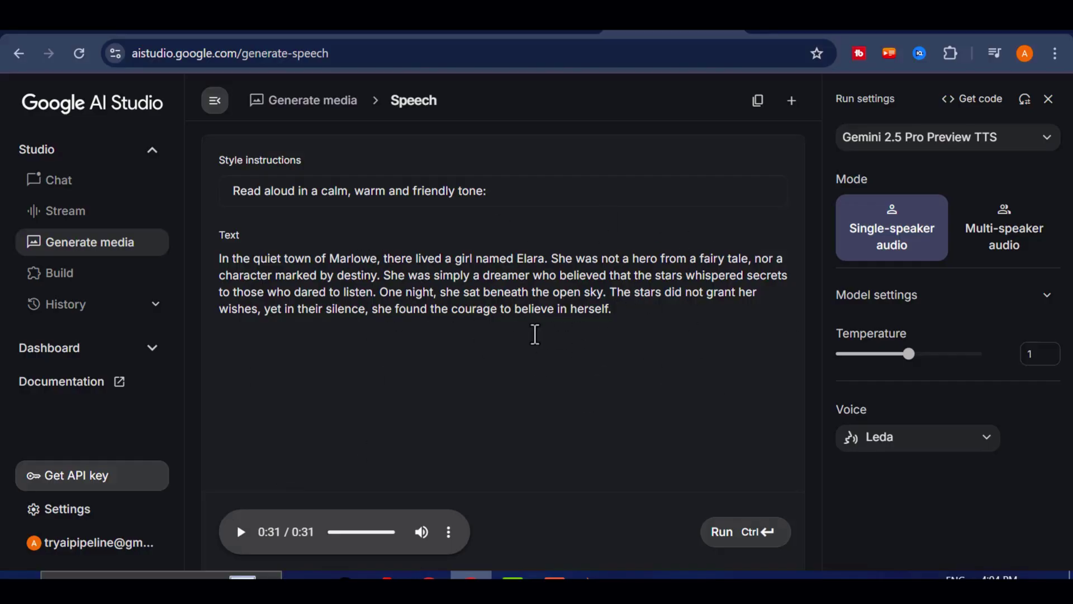
Clear the Marlowe story from the text and set the speech voice to Autonoe
left_click(448, 532)
left_click(513, 363)
key("ctrl+a")
key("BackSpace")
left_click(917, 436)
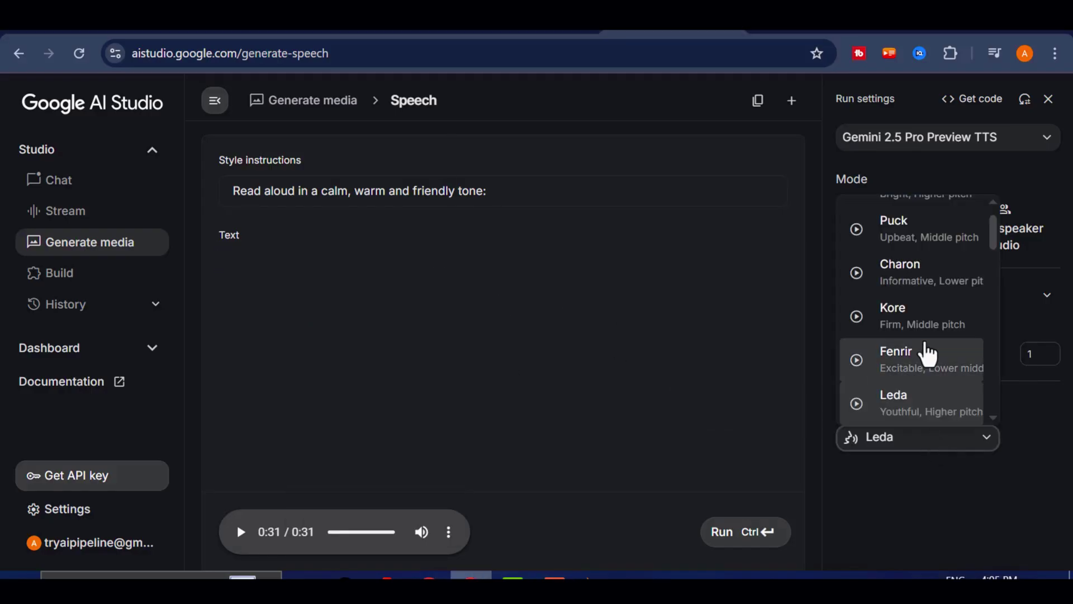
scroll(928, 352, "down", 2)
left_click(917, 380)
Enter the four-line poem starting "Beneath the sky so vast and wide," as the text, then generate and play its speech
left_click(264, 266)
type("Beneath the sky so vast and wide, The ocean whispers, pulls the tide. A thousand secrets hide in waves, Stories of sailors, hearts once brave.")
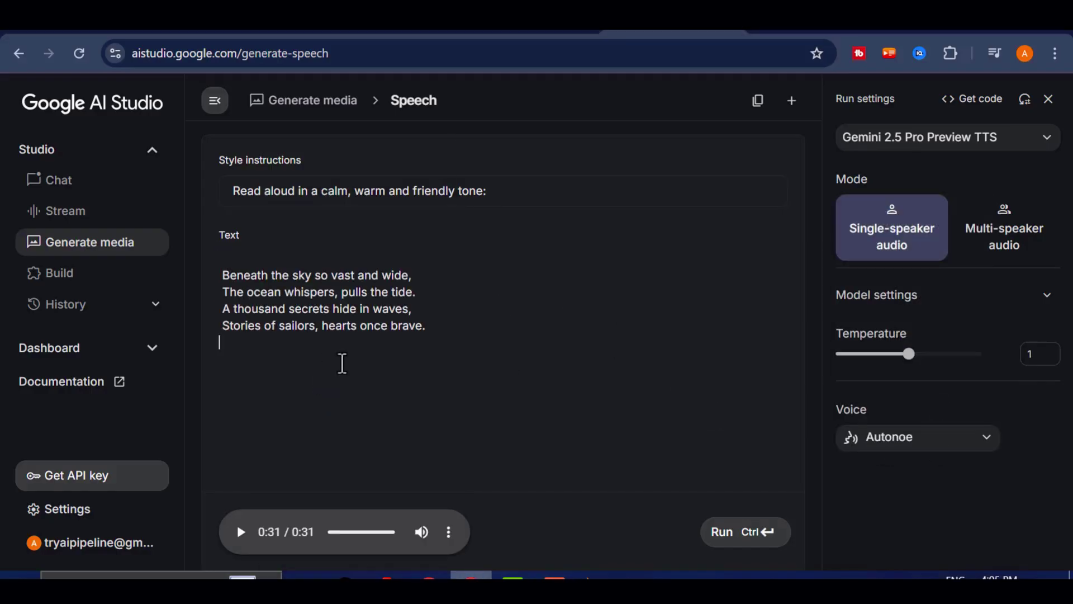
left_click(744, 547)
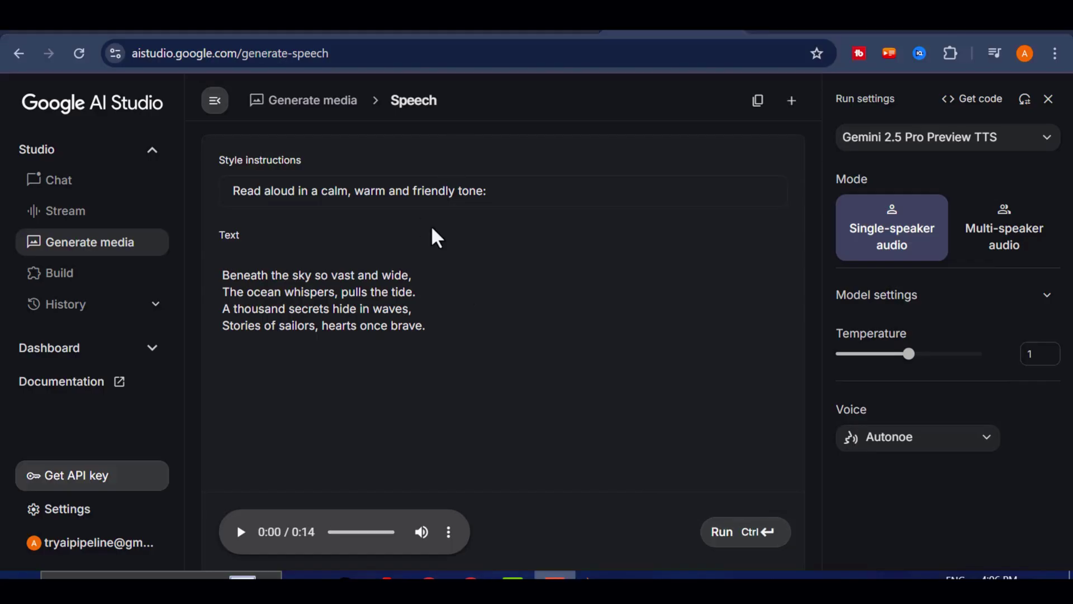
left_click(241, 531)
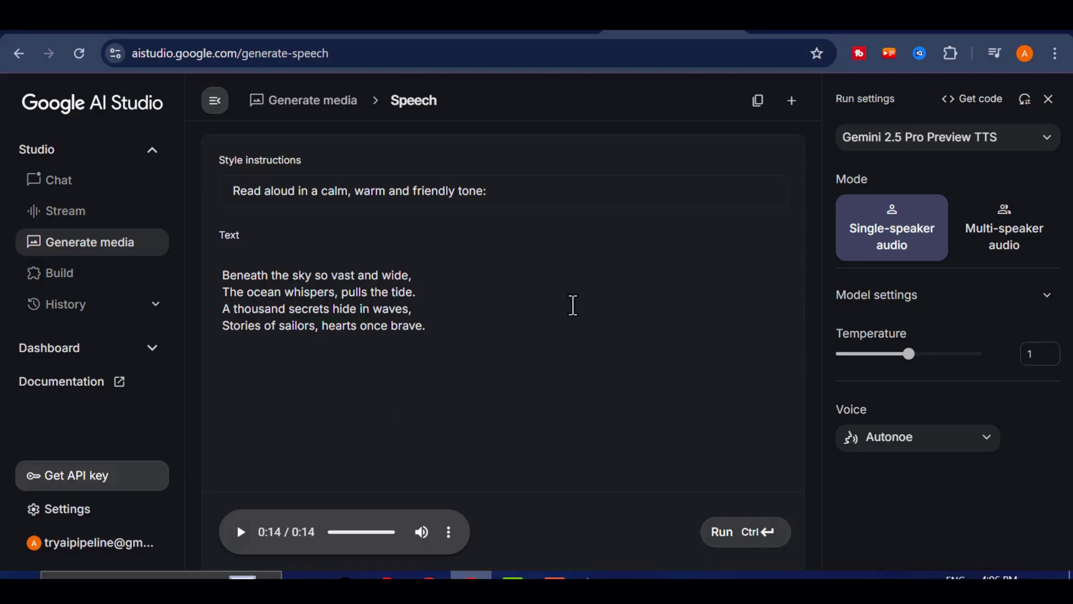
Clear the ocean poem from the text and set the speech voice to Umbriel
left_click_drag(484, 337, 219, 274)
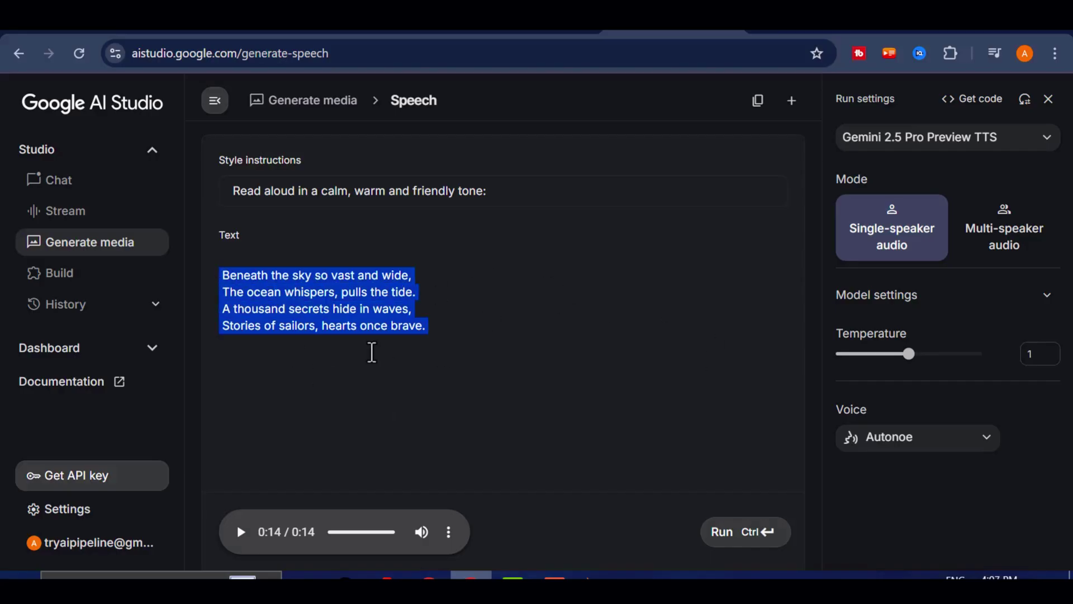
key("BackSpace")
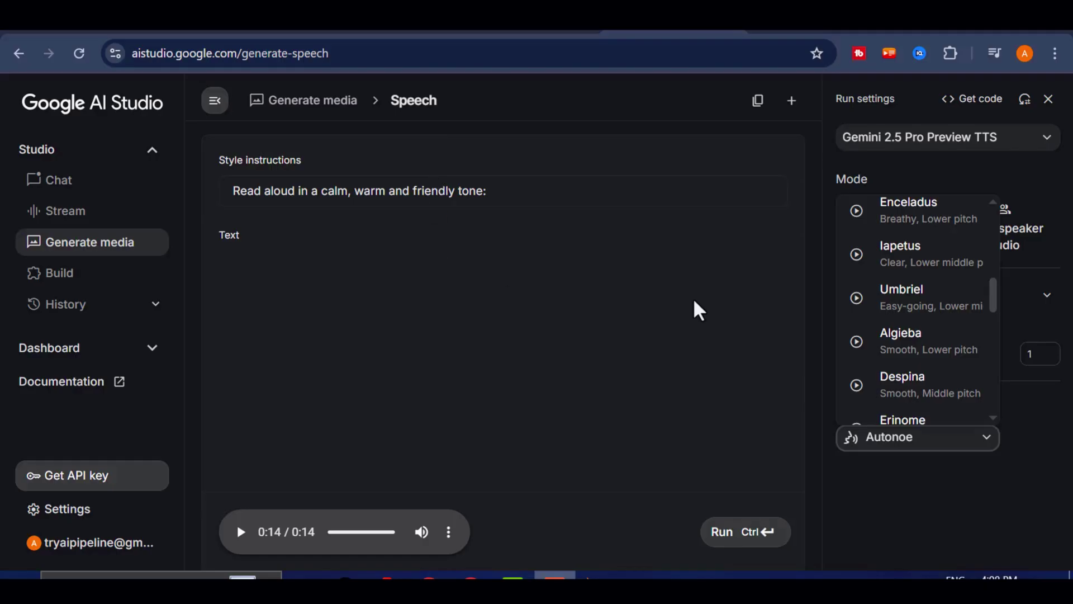
left_click(894, 442)
scroll(911, 330, "down", 5)
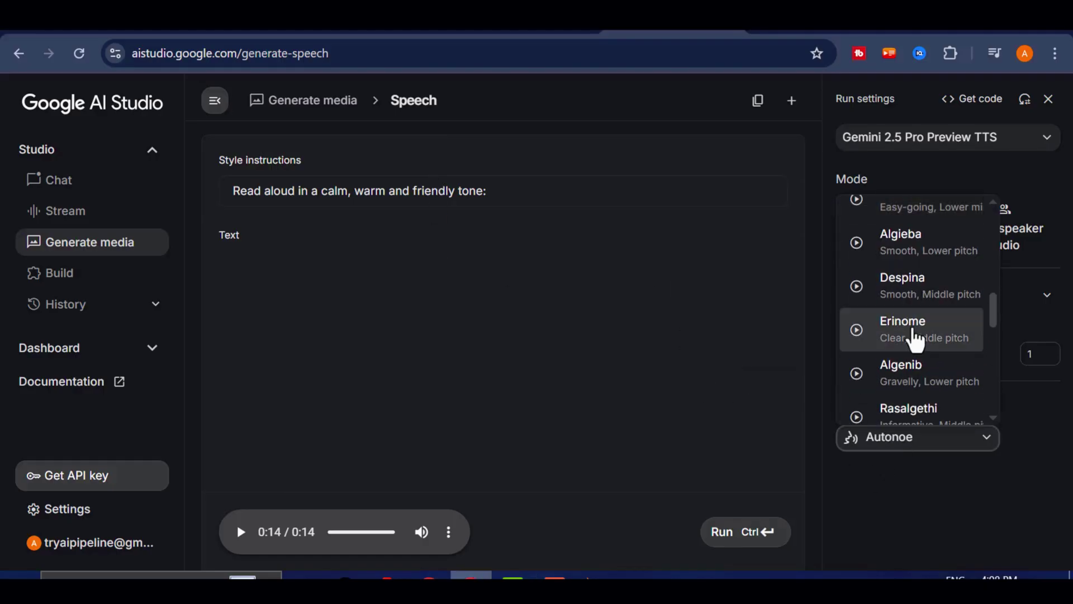
scroll(915, 332, "up", 2)
left_click(916, 323)
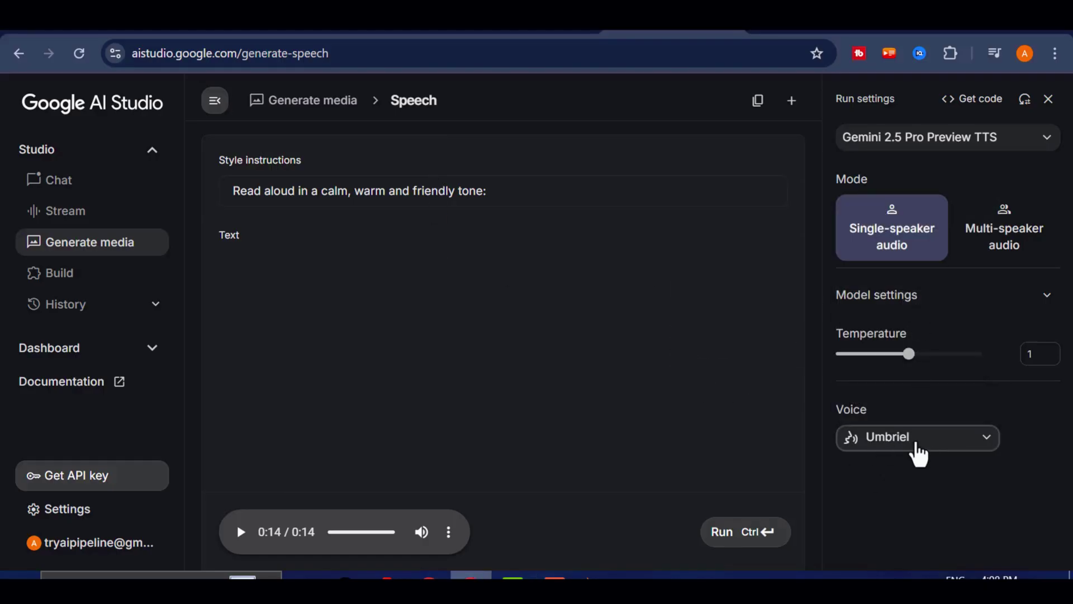
Paste the script starting "I have stood in the storm and I have faced the fire." and generate and play its speech
left_click(275, 283)
right_click(274, 284)
left_click(311, 377)
triple_click(316, 334)
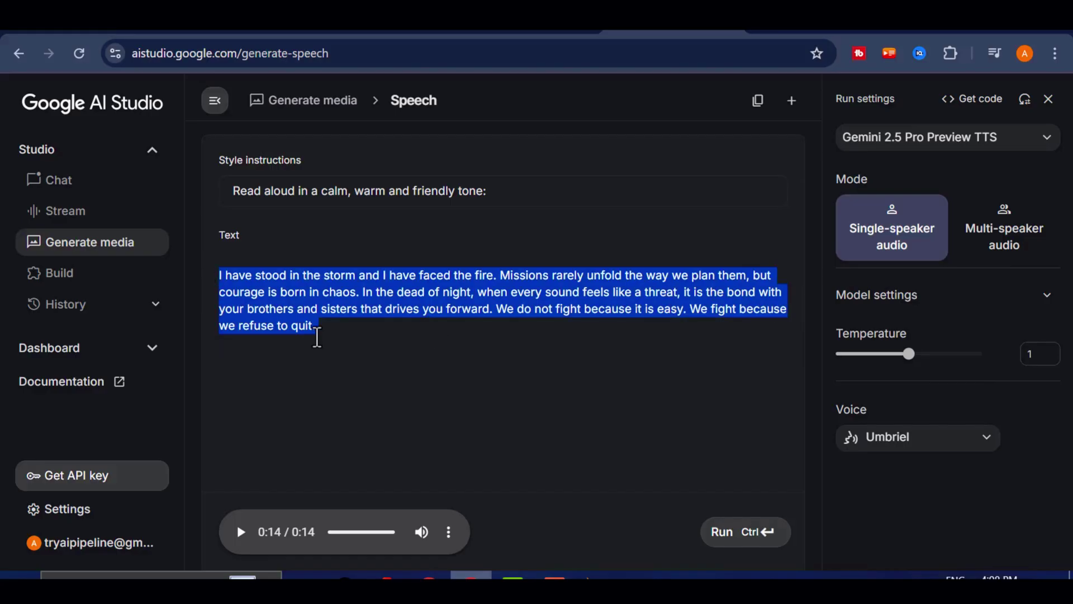
left_click(361, 335)
left_click(752, 536)
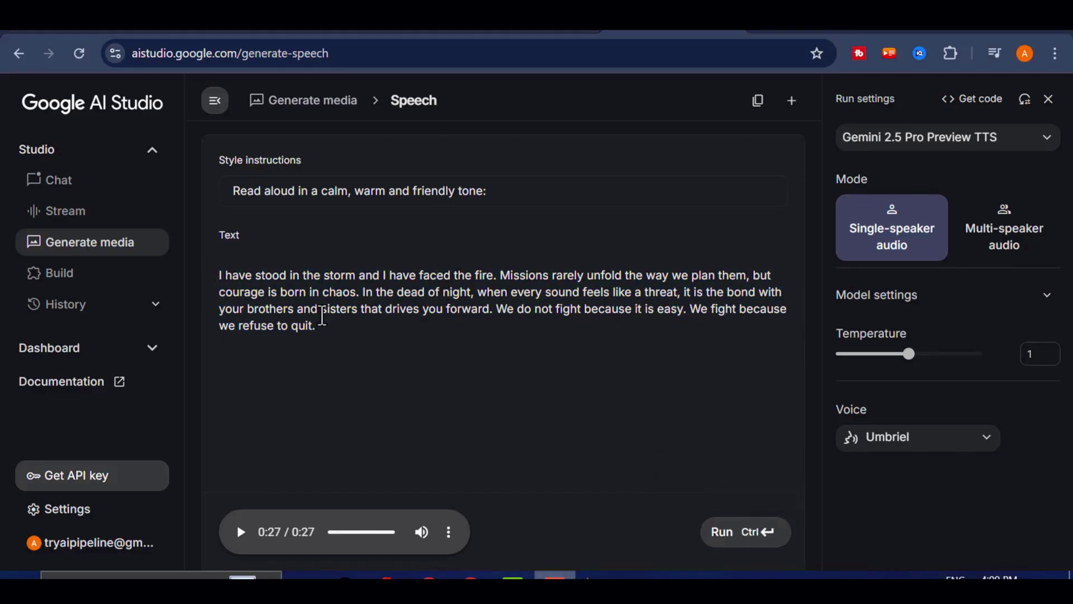
left_click(240, 532)
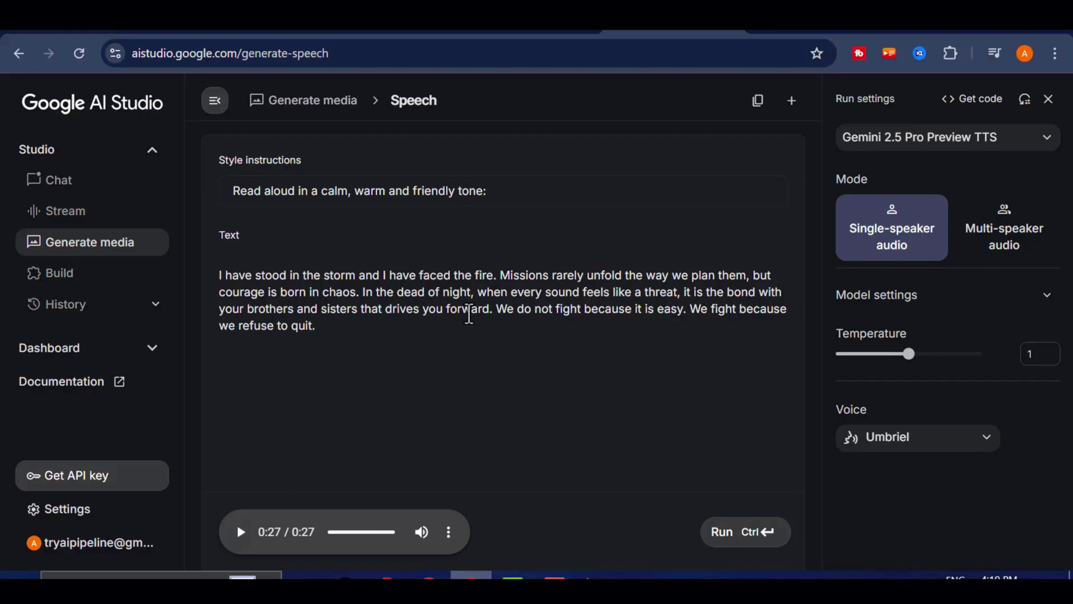
Clear the storm script from the text and set the speech voice to Despina, the smooth, middle pitch option
left_click_drag(316, 326, 220, 291)
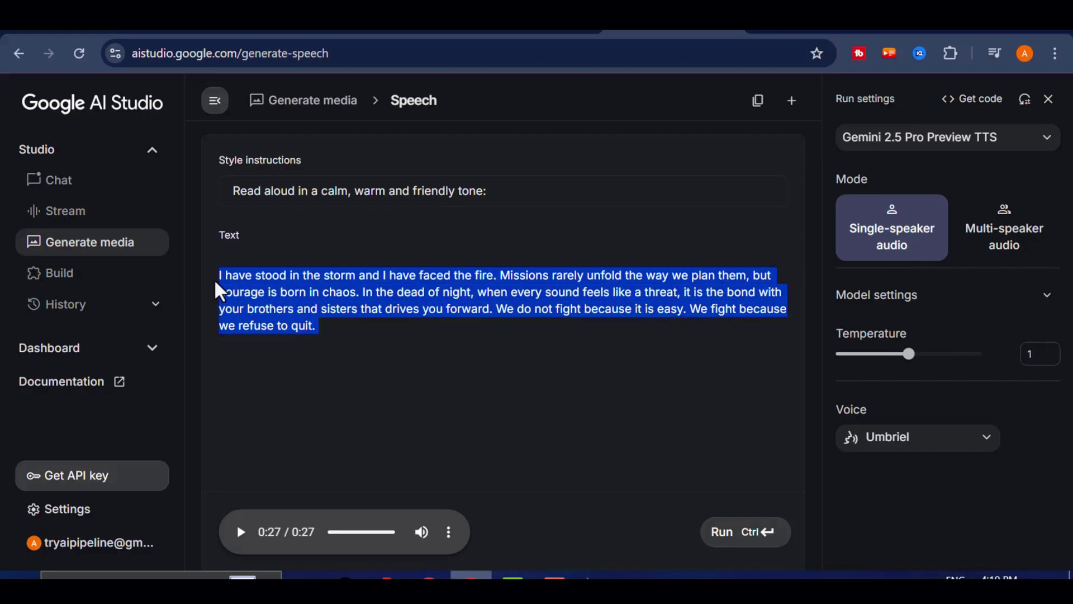
key("BackSpace")
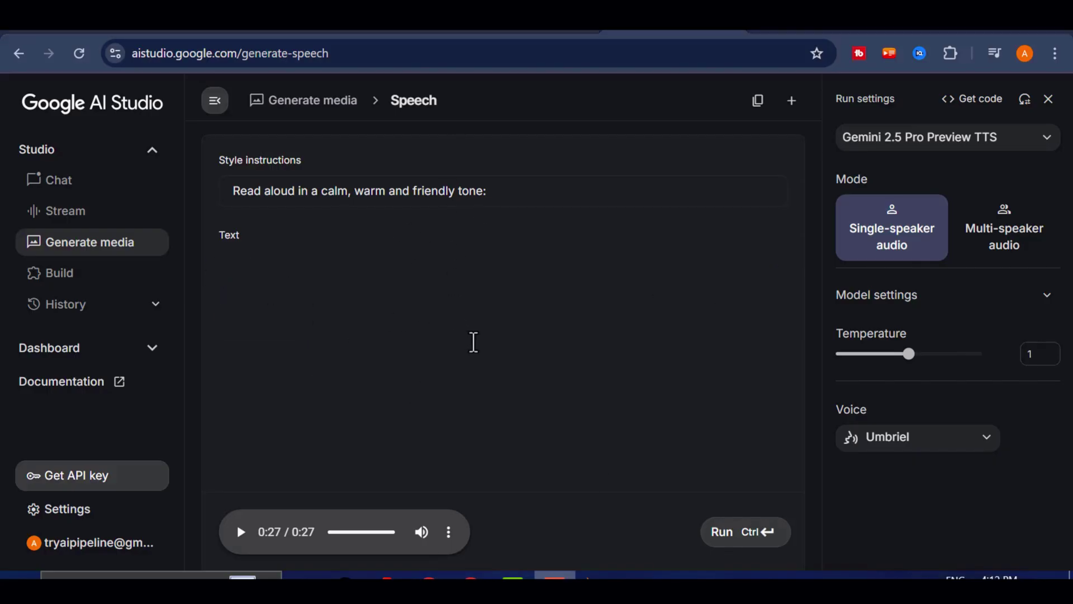
left_click(952, 445)
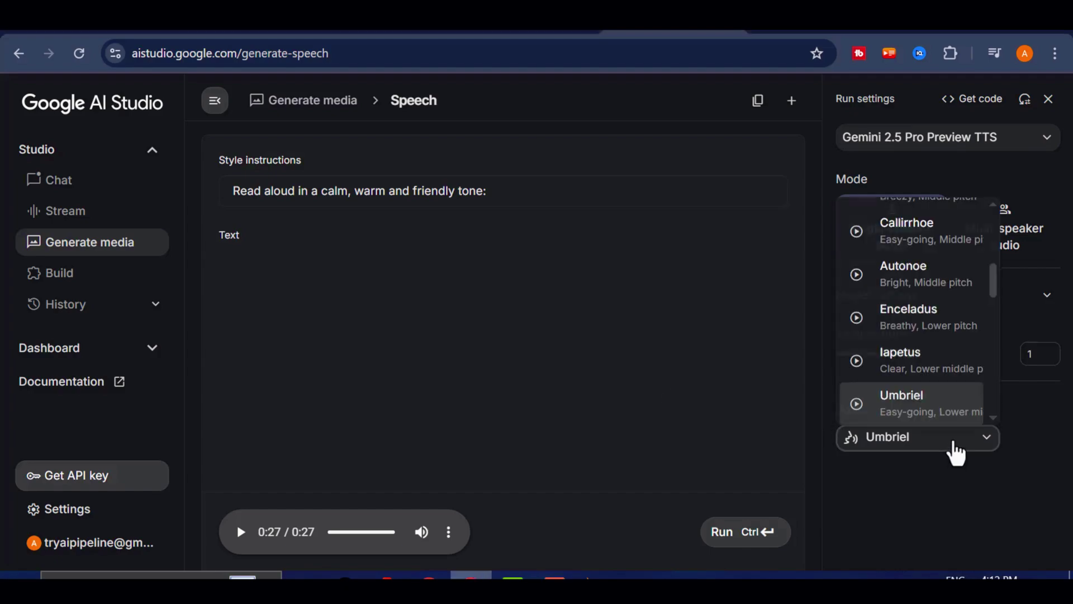
scroll(925, 391, "up", 6)
scroll(925, 391, "down", 6)
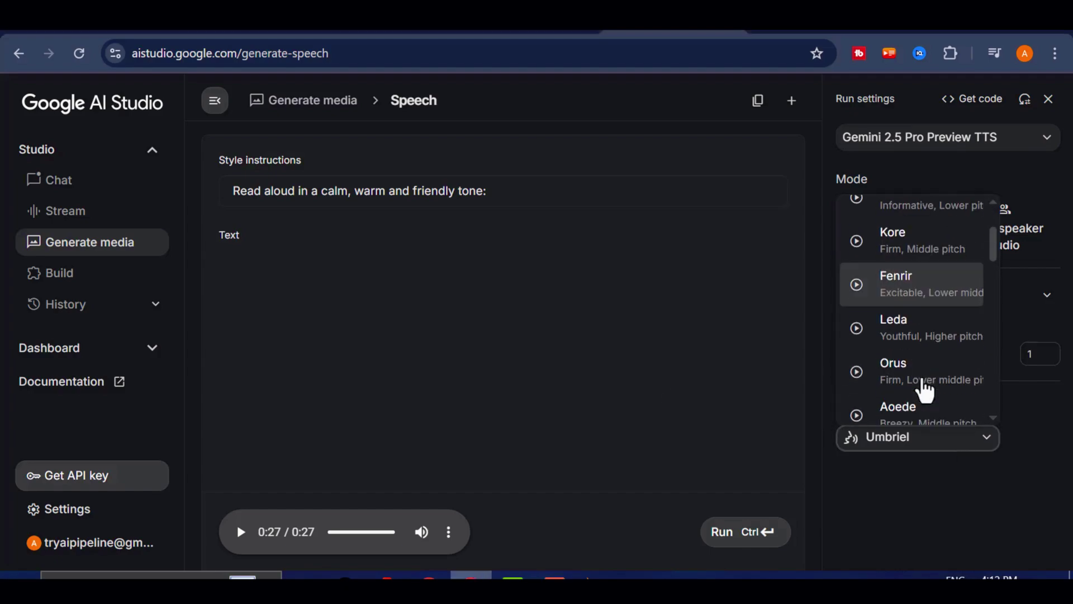
scroll(925, 390, "down", 4)
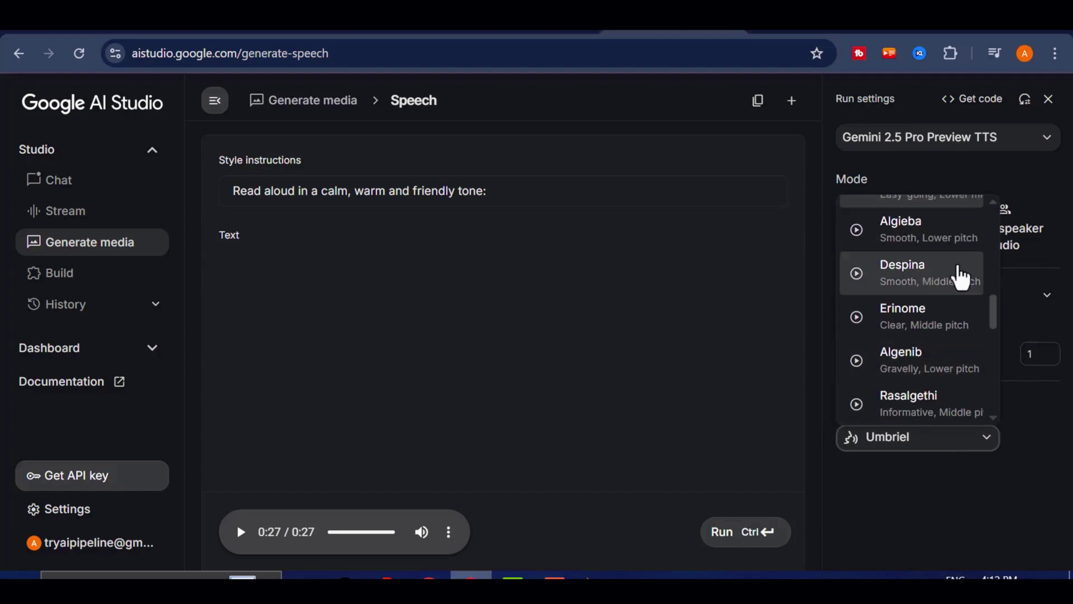
left_click(930, 278)
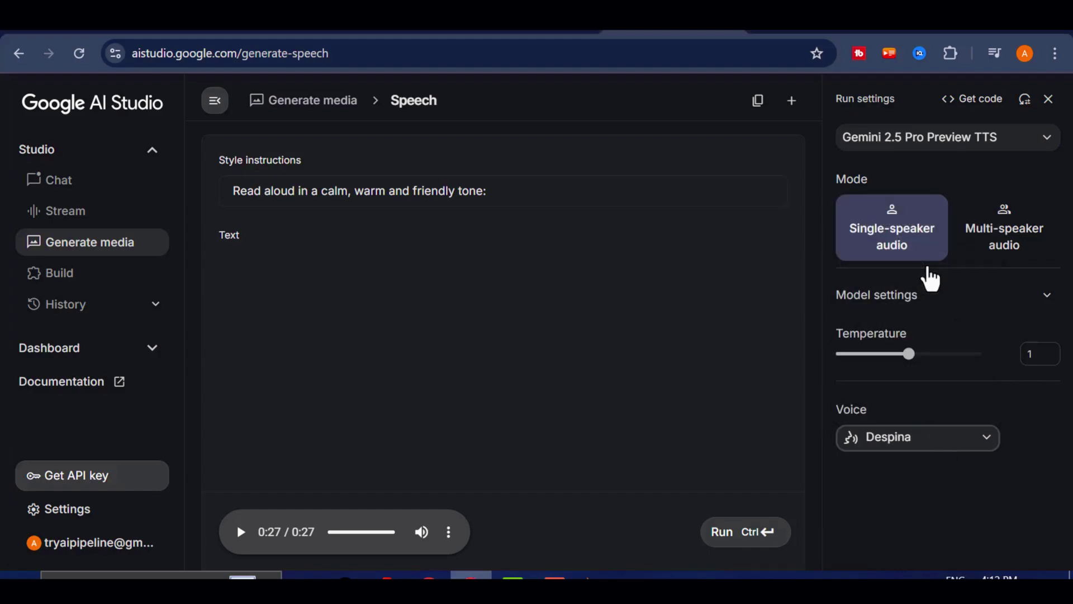
Paste the meditation script starting "Welcome. Take a deep breath and gently close your eyes." and generate and play its speech
right_click(275, 274)
left_click(331, 378)
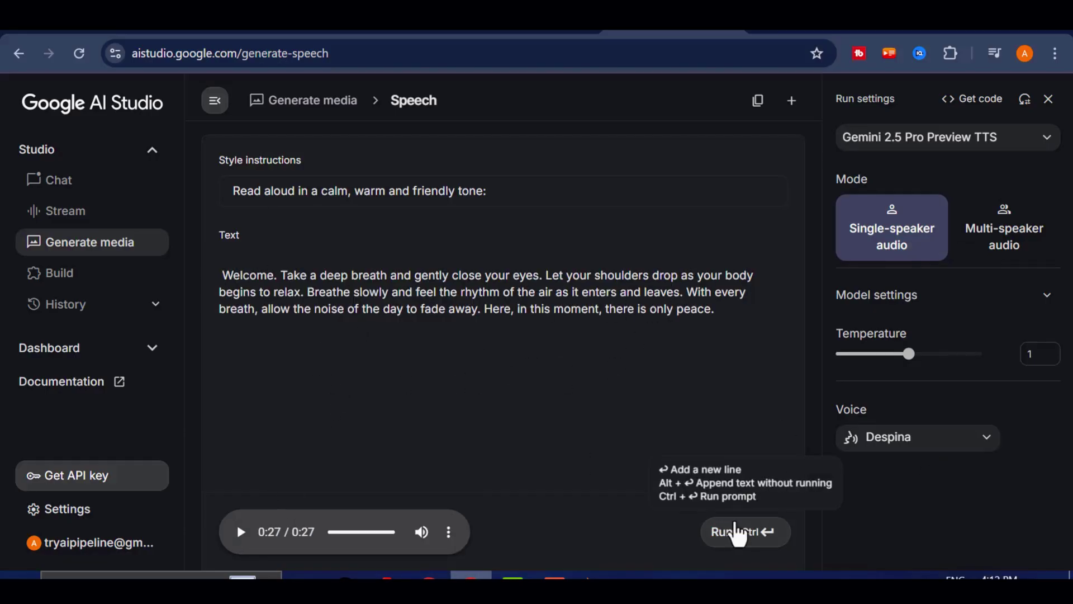
left_click(736, 531)
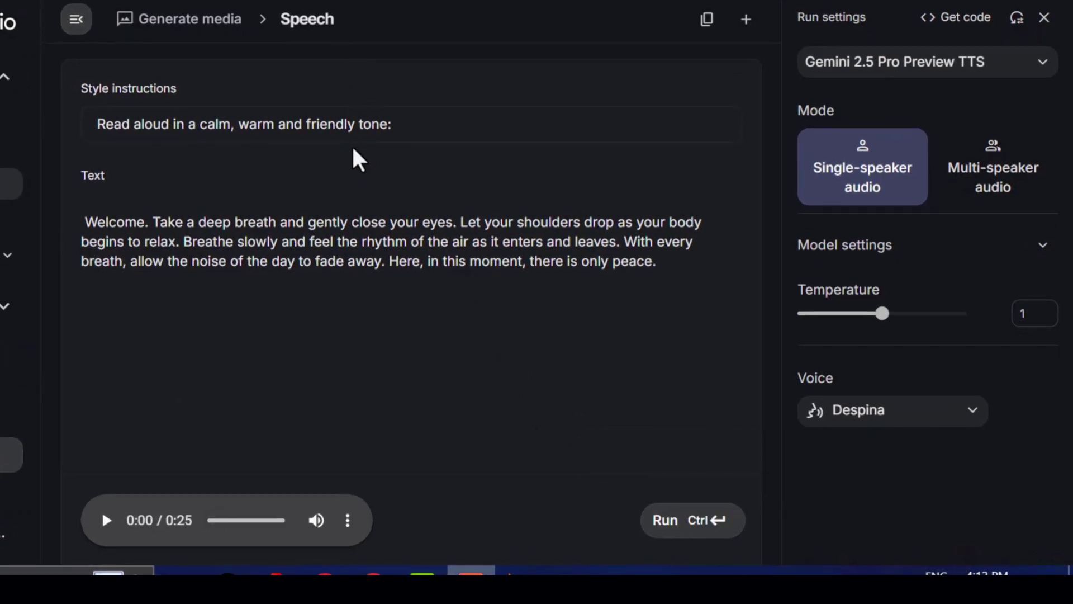
left_click(106, 521)
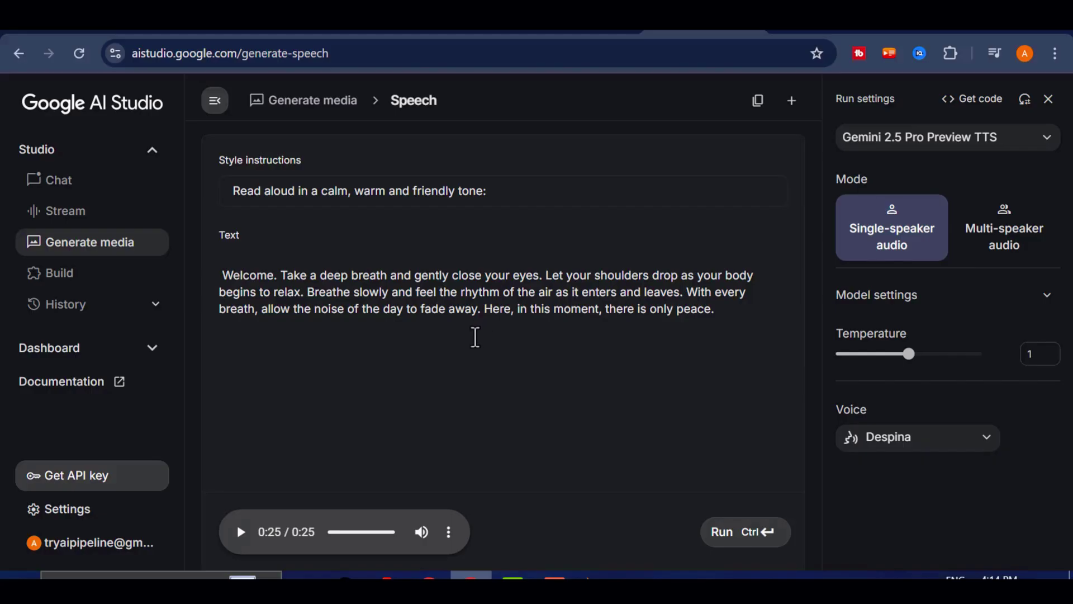
Download the generated meditation speech and clear the meditation script from the text
left_click(449, 540)
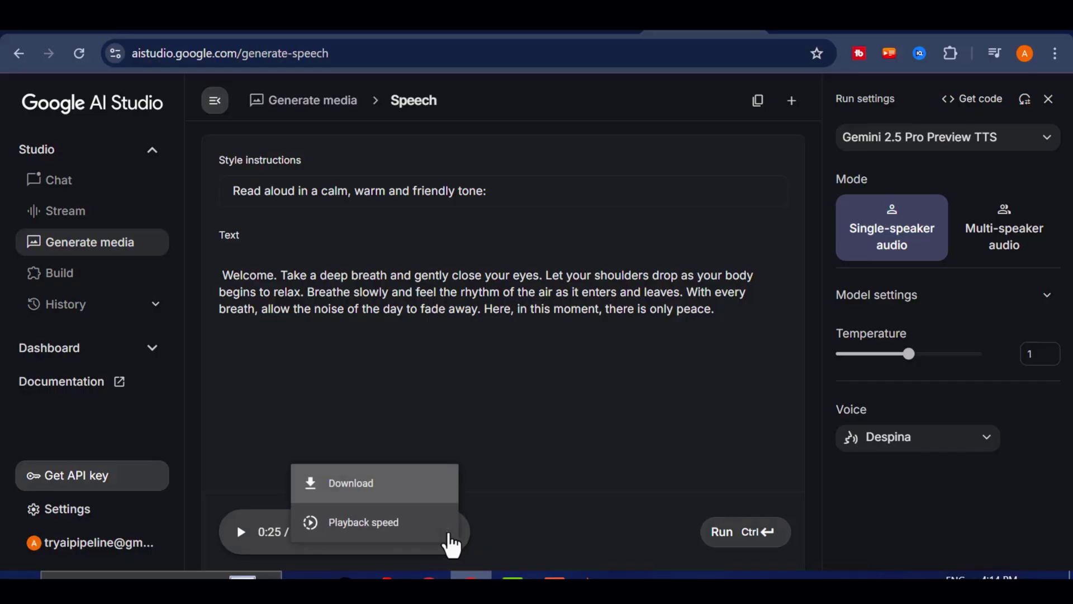
left_click(390, 500)
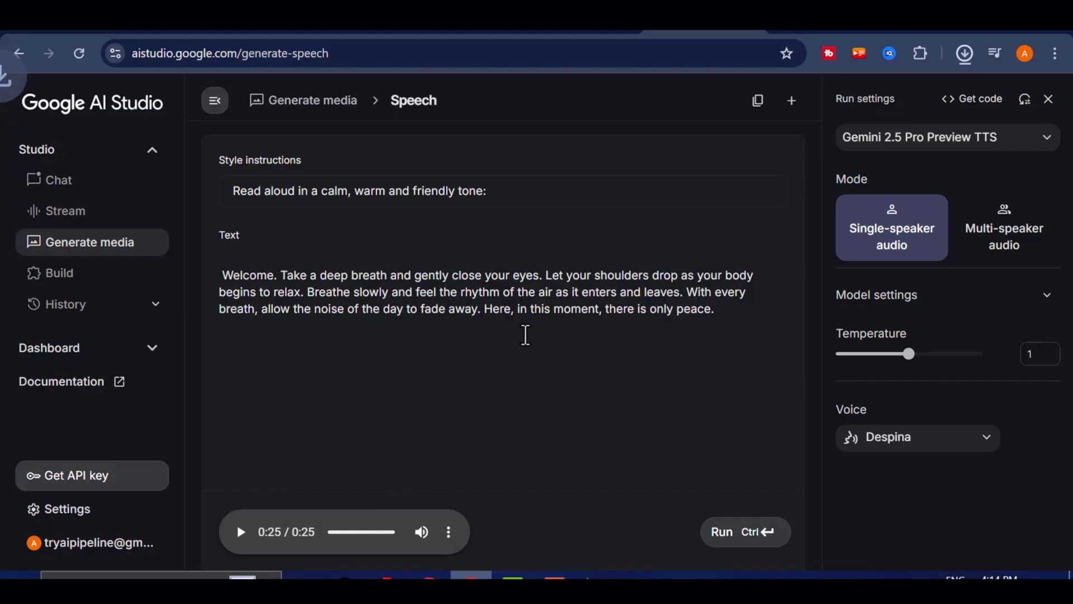
triple_click(446, 299)
key("BackSpace")
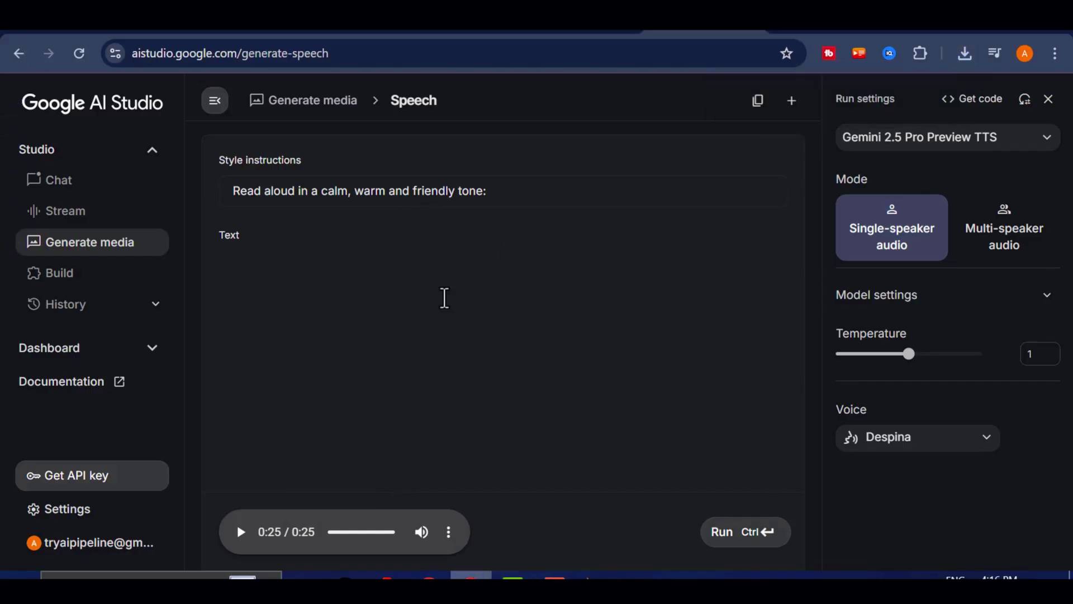
Look through the available speech voices and the generated audio's download and playback options
left_click(974, 445)
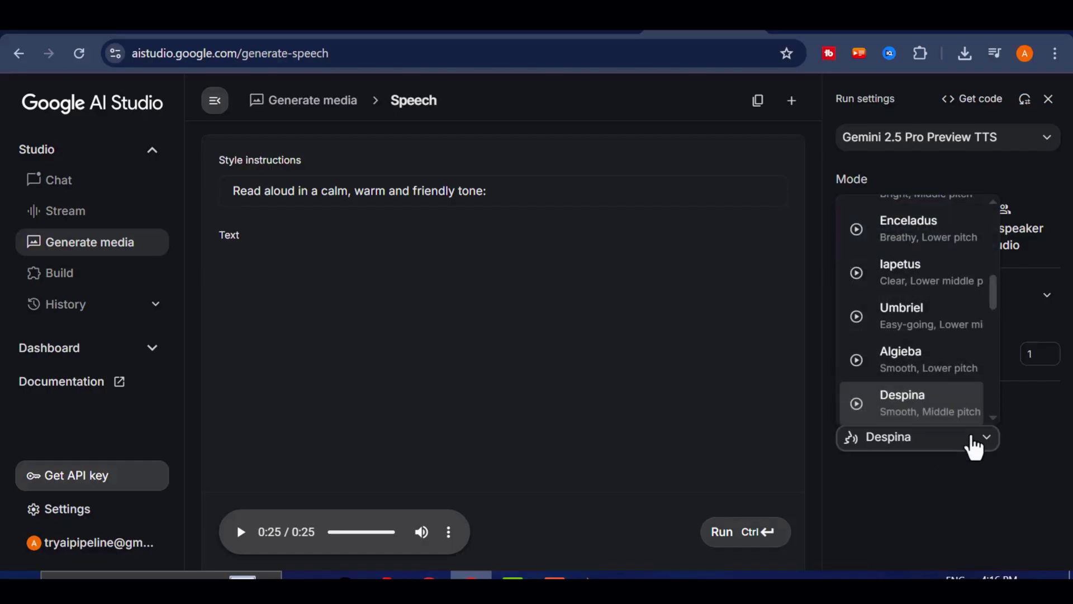
scroll(954, 269, "up", 4)
scroll(958, 268, "down", 9)
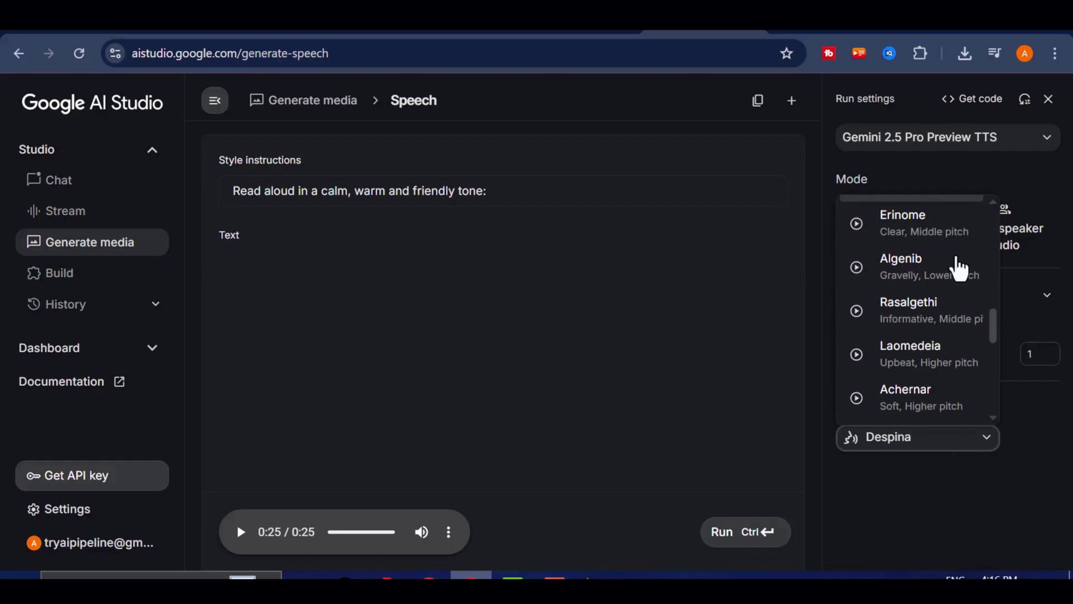
scroll(960, 268, "up", 5)
left_click(327, 293)
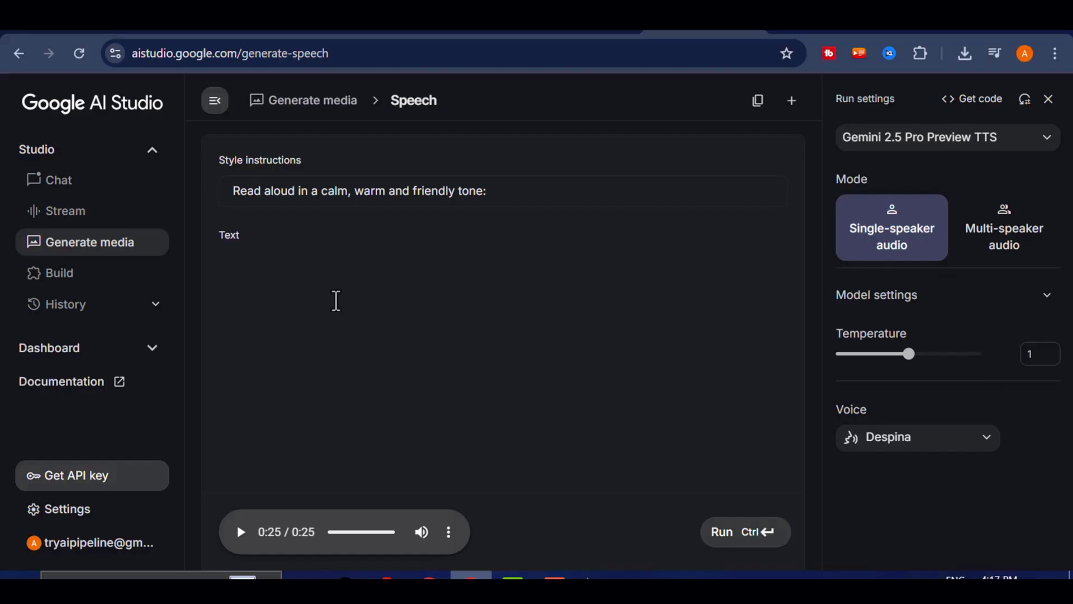
left_click(449, 532)
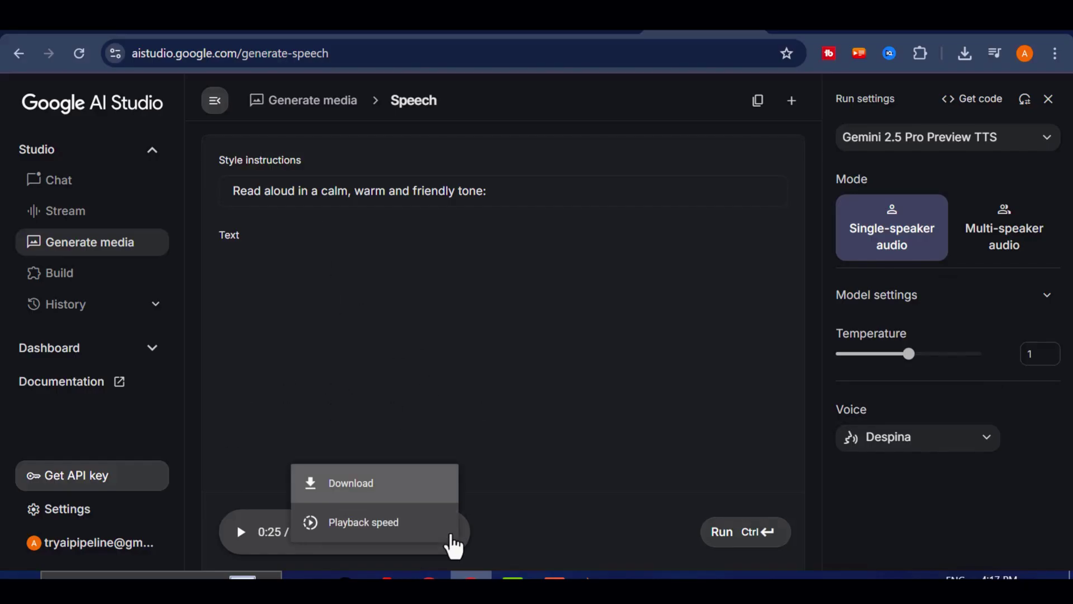
left_click(354, 367)
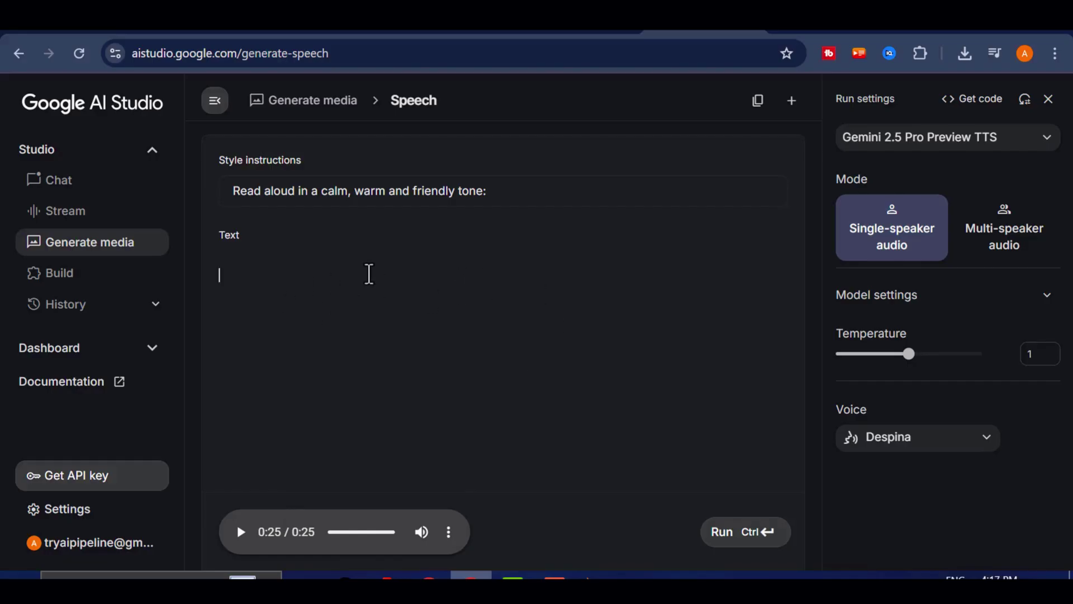
Switch to ChatGPT and send the request "translate the words above to italian"
key("ctrl+shift+Tab")
left_click(456, 533)
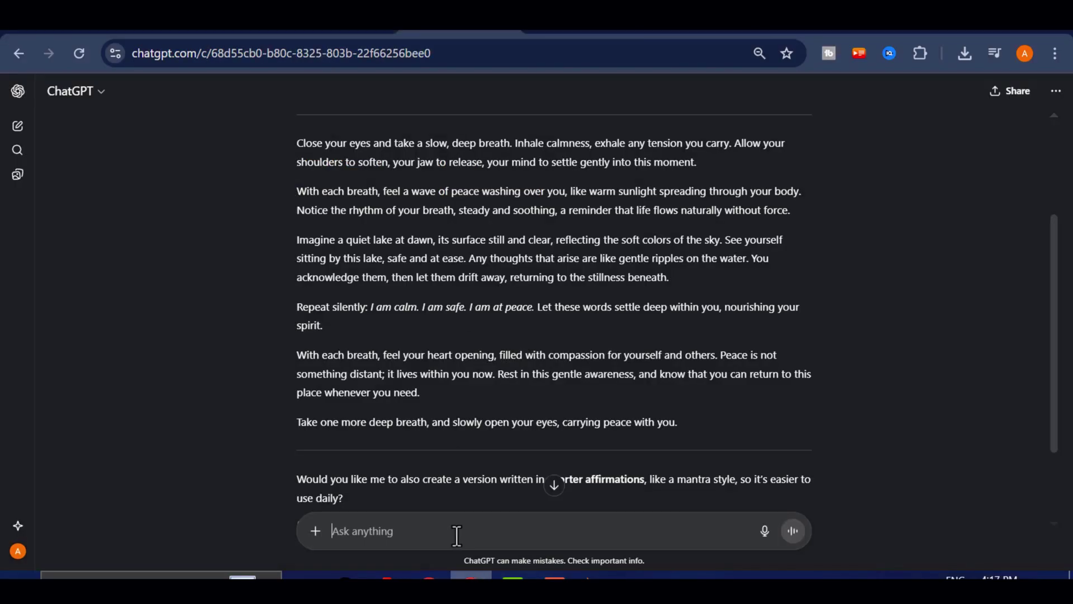
type("transloa")
key("BackSpace")
key("BackSpace")
type("ate ")
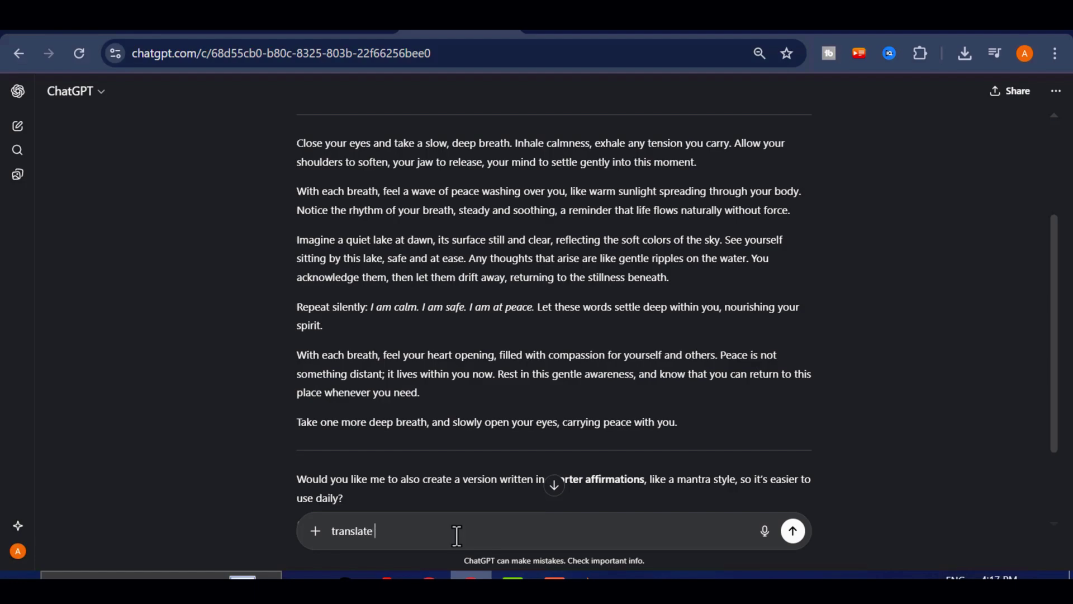
type("the words above to italian")
key("Return")
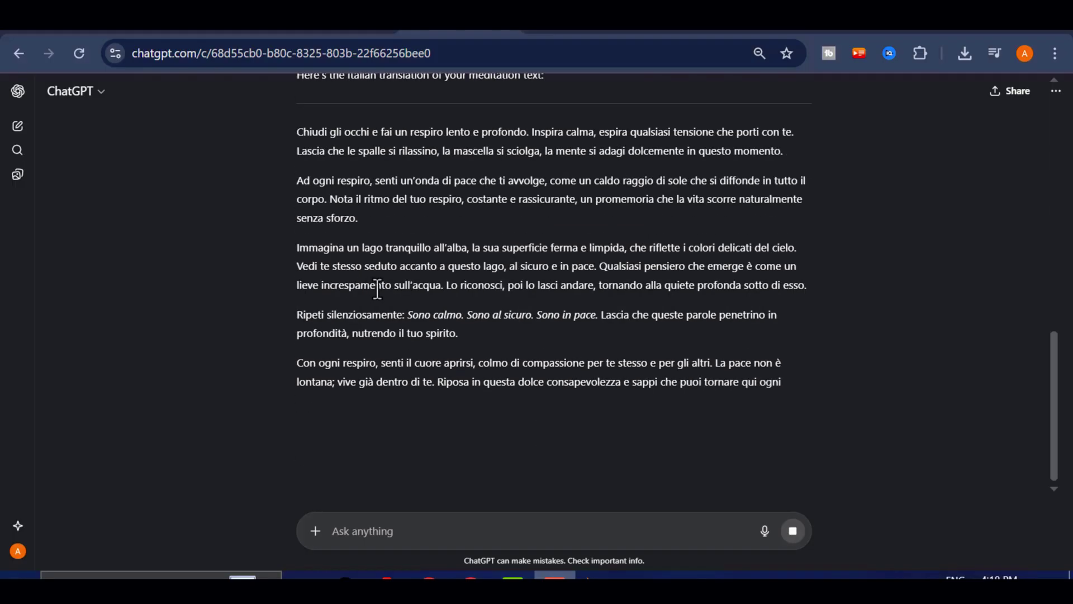
Copy the first two paragraphs of the Italian translation into the speech text in Google AI Studio
scroll(328, 272, "up", 2)
left_click_drag(297, 244, 367, 330)
key("ctrl+c")
left_click(685, 32)
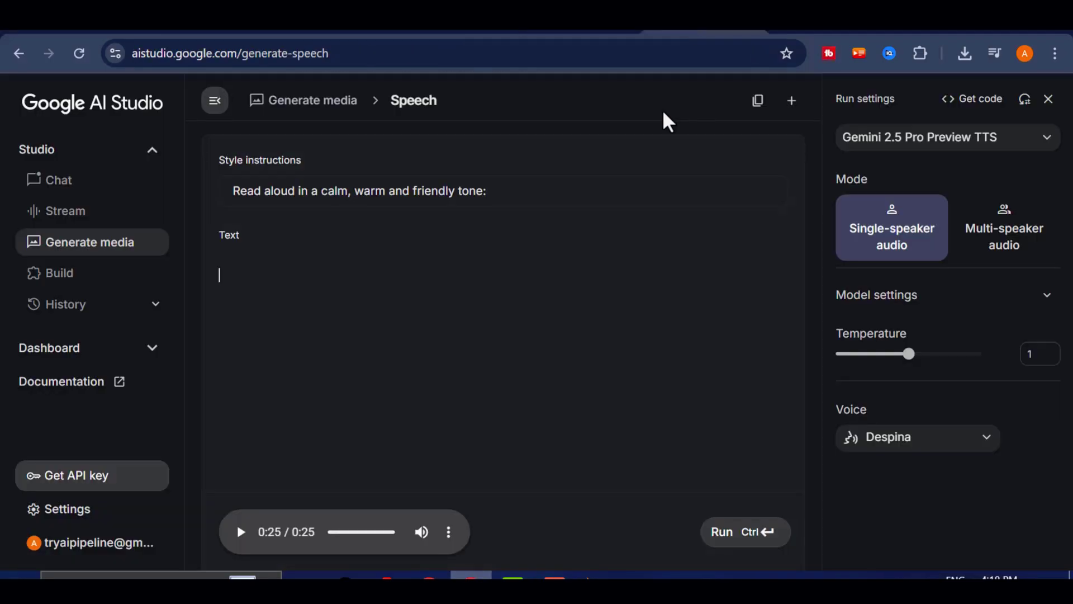
key("ctrl+v")
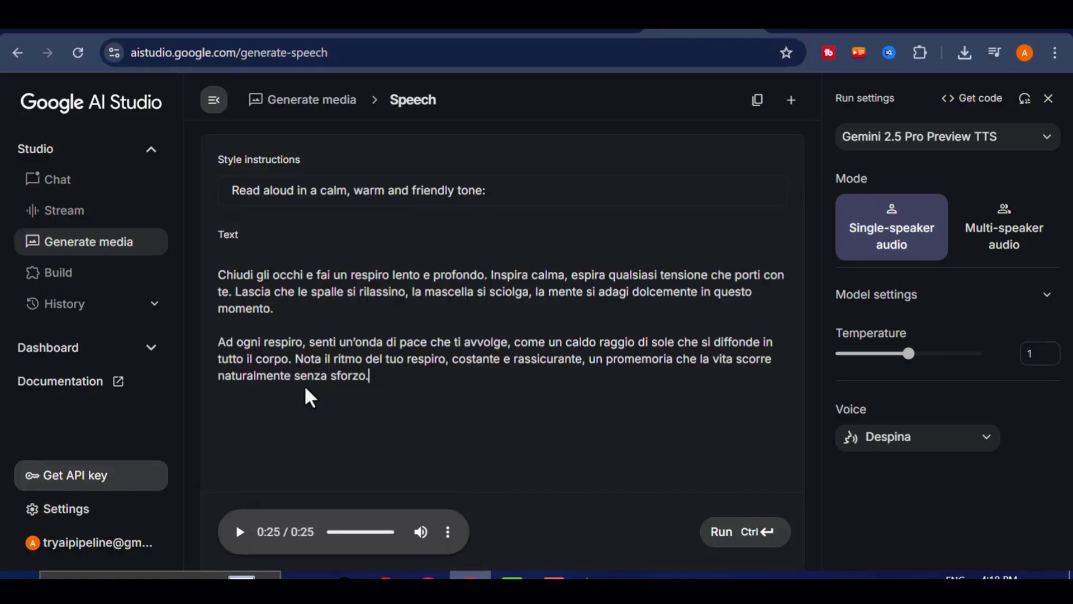
Generate the Italian speech with the Despina voice and play about half of it
left_click(707, 525)
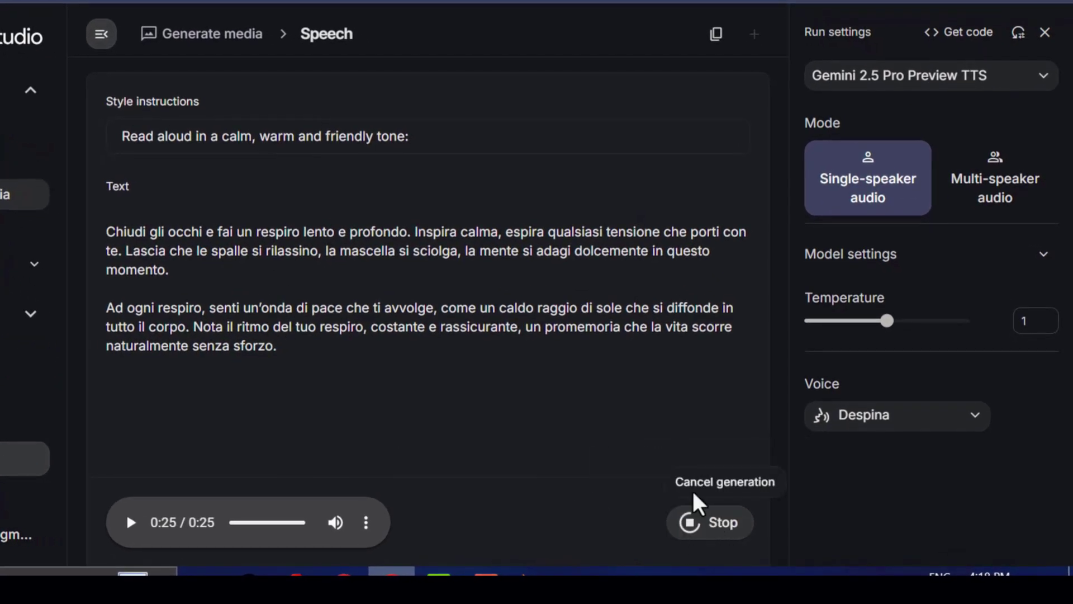
left_click(130, 522)
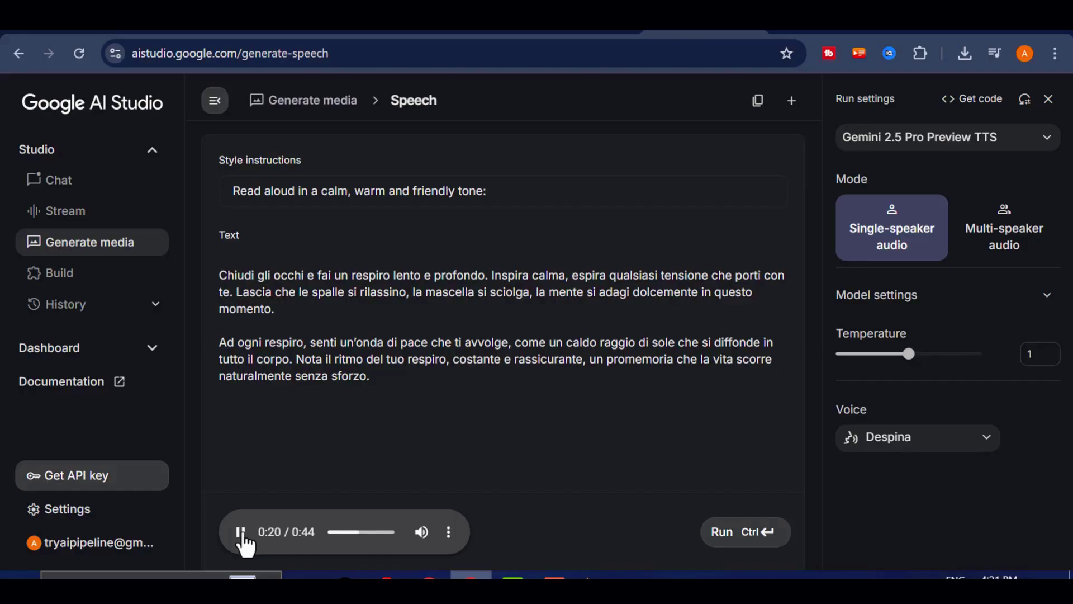
left_click(241, 533)
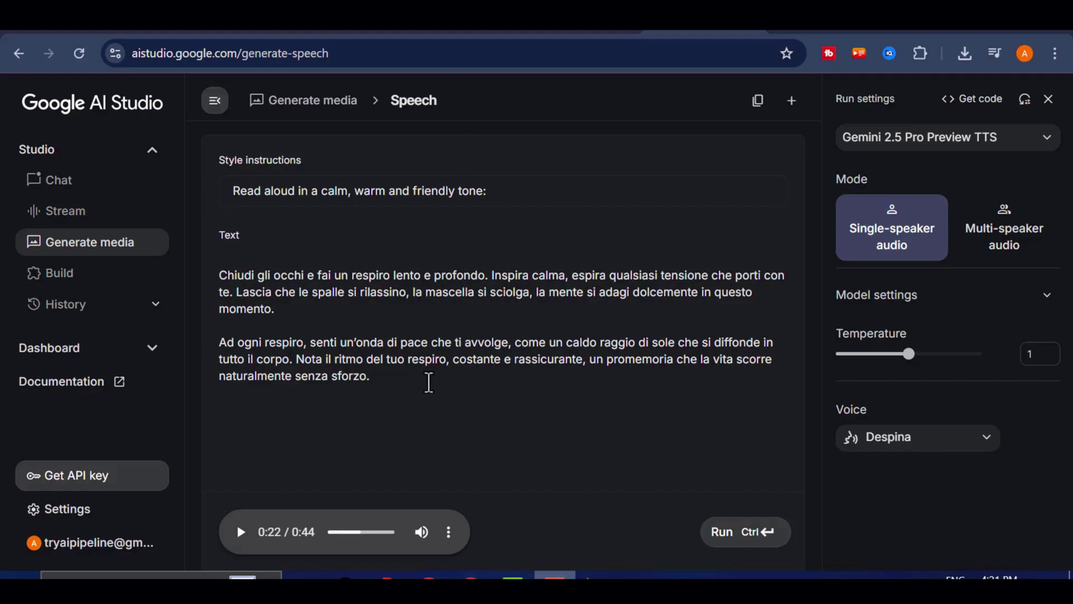
Clear the Italian script from the speech text and ask ChatGPT to translate the first two paragraphs to French only
left_click_drag(407, 398, 220, 275)
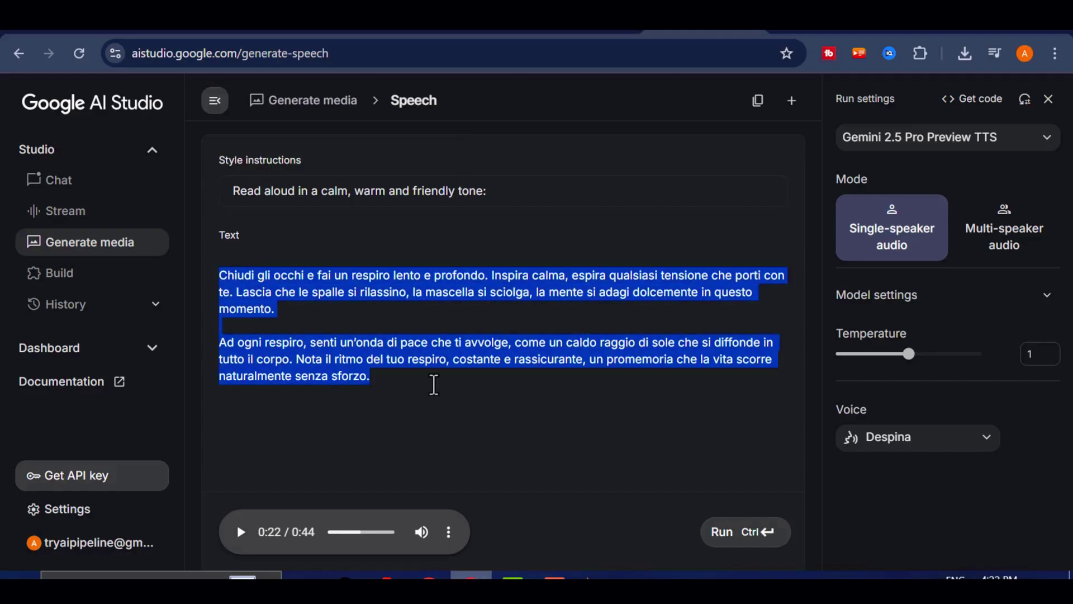
key("BackSpace")
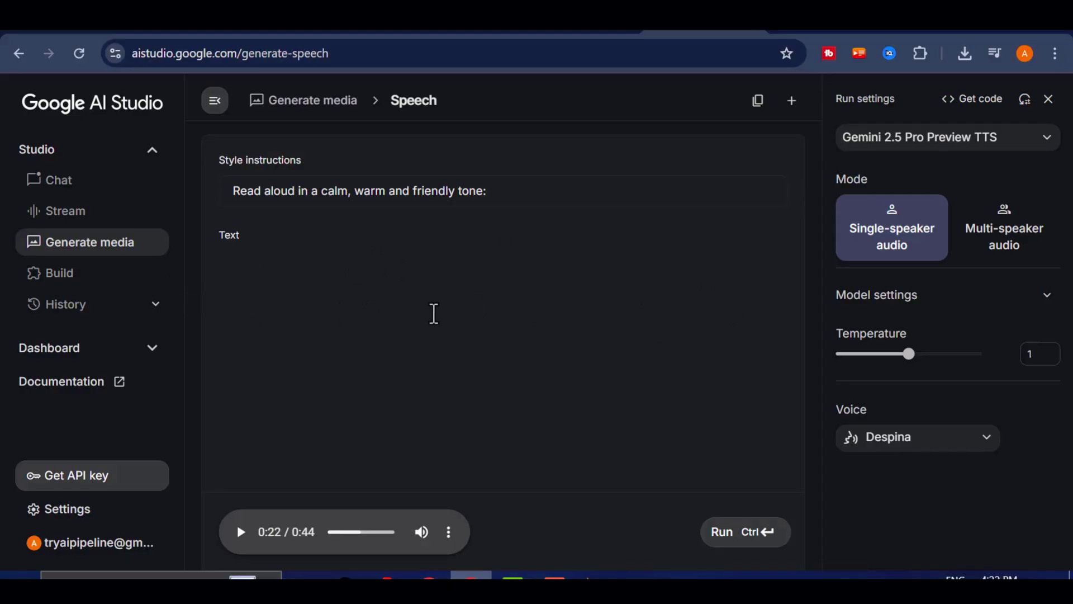
key("ctrl+Tab")
left_click(510, 532)
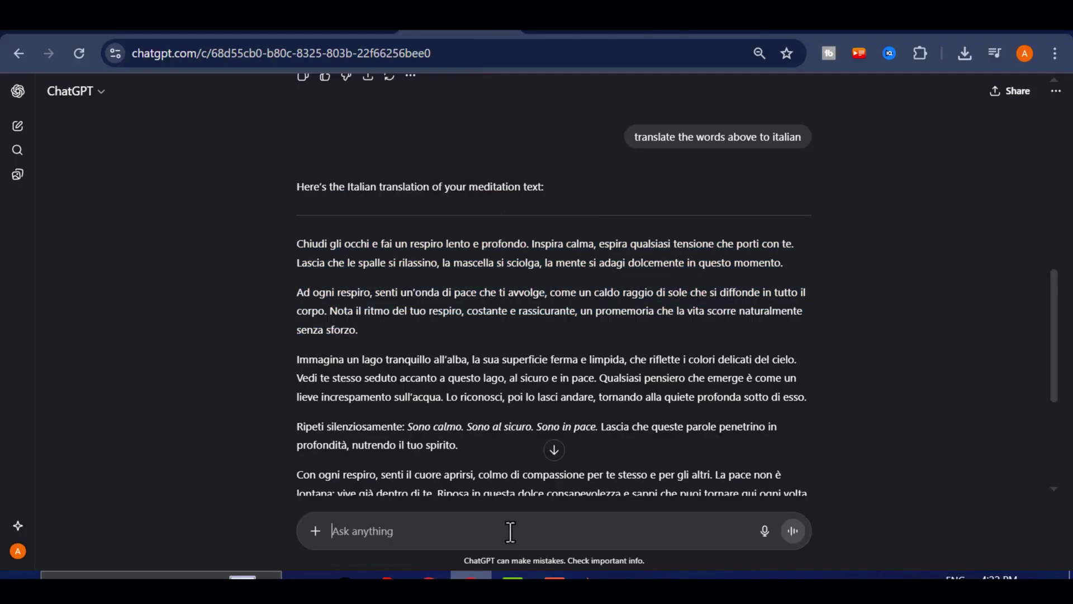
type("translate the firs")
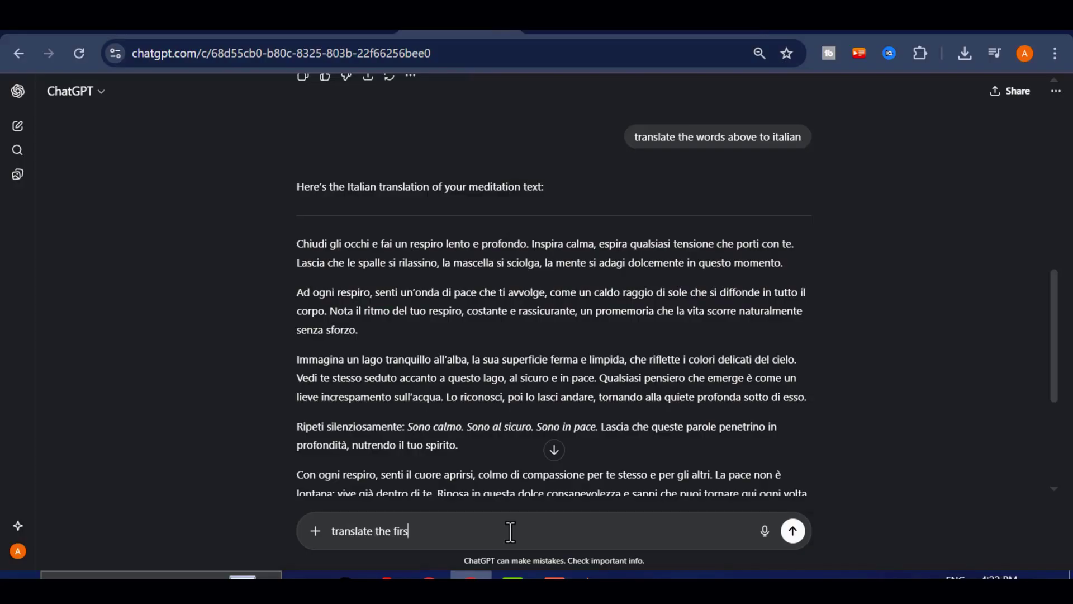
type("t two paragrahs to french only")
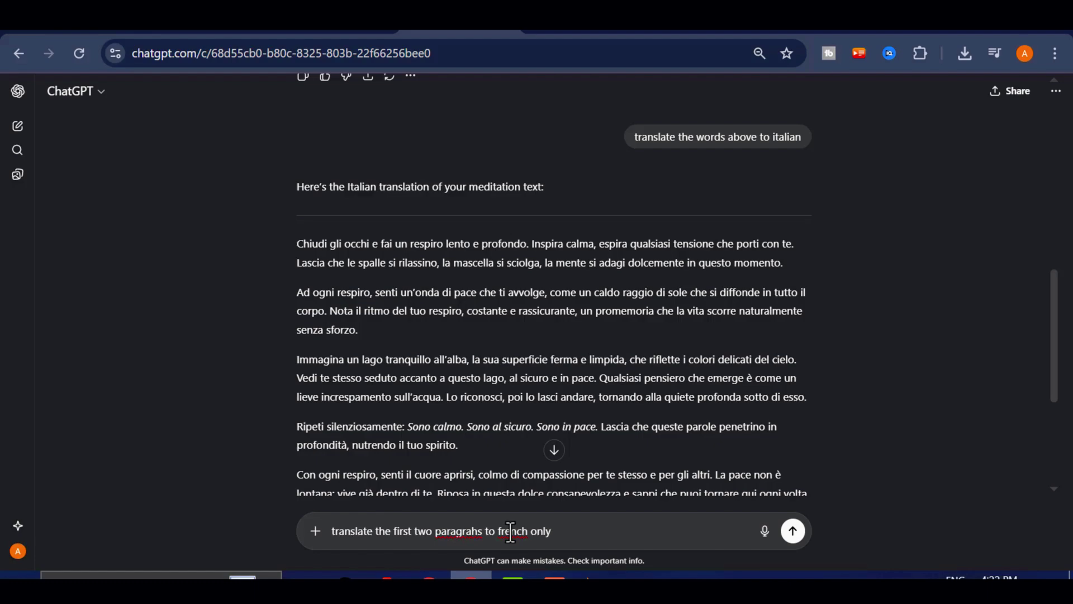
key("Return")
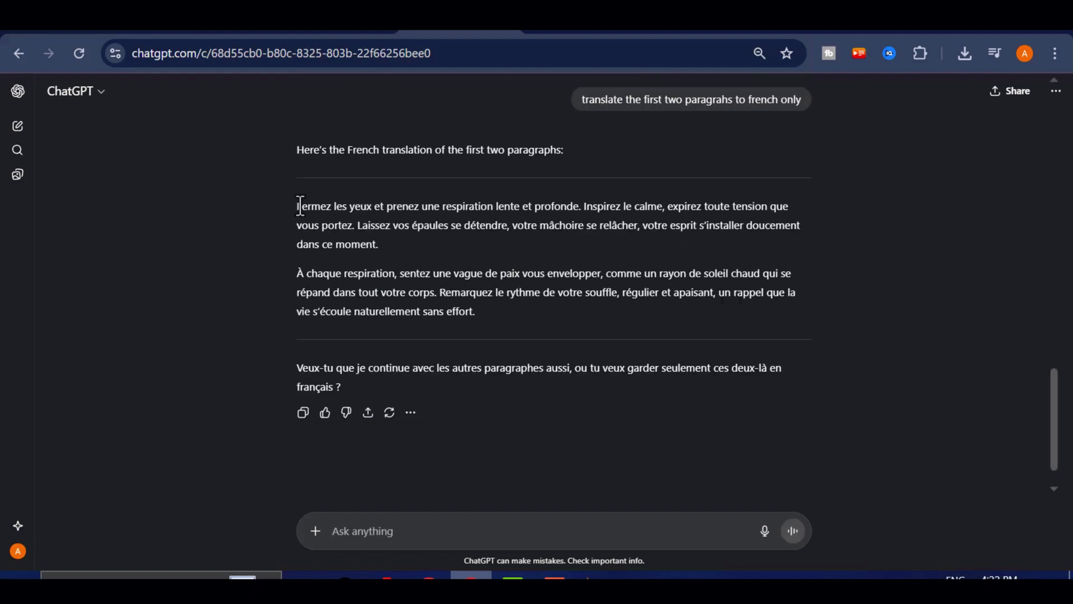
Copy both paragraphs of the French translation and paste them into the speech text in Google AI Studio
left_click_drag(300, 206, 475, 311)
key("ctrl+c")
right_click(479, 307)
key("Escape")
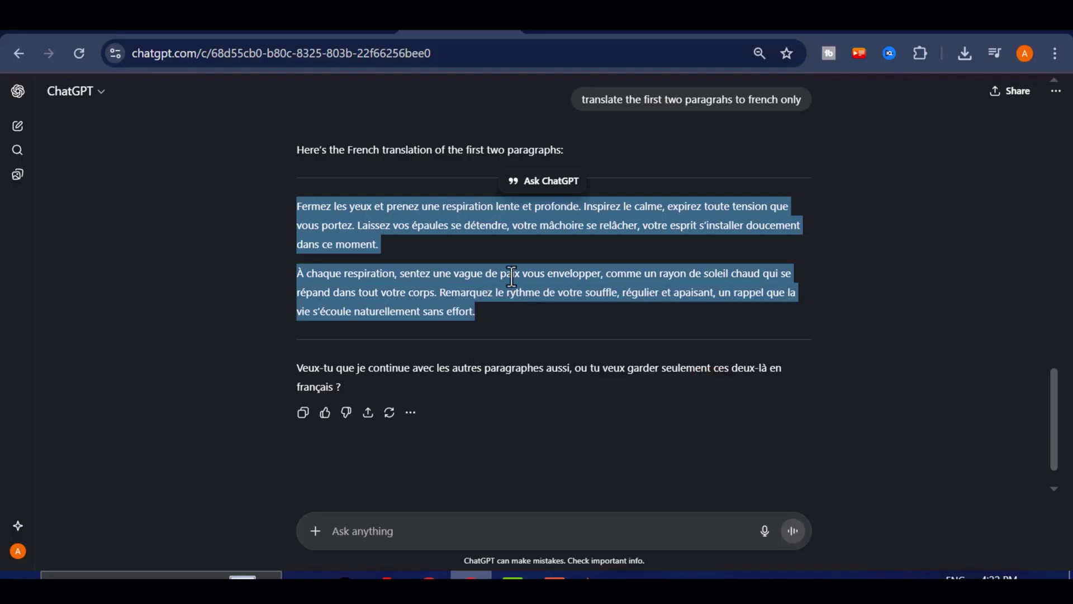
left_click(668, 32)
right_click(333, 271)
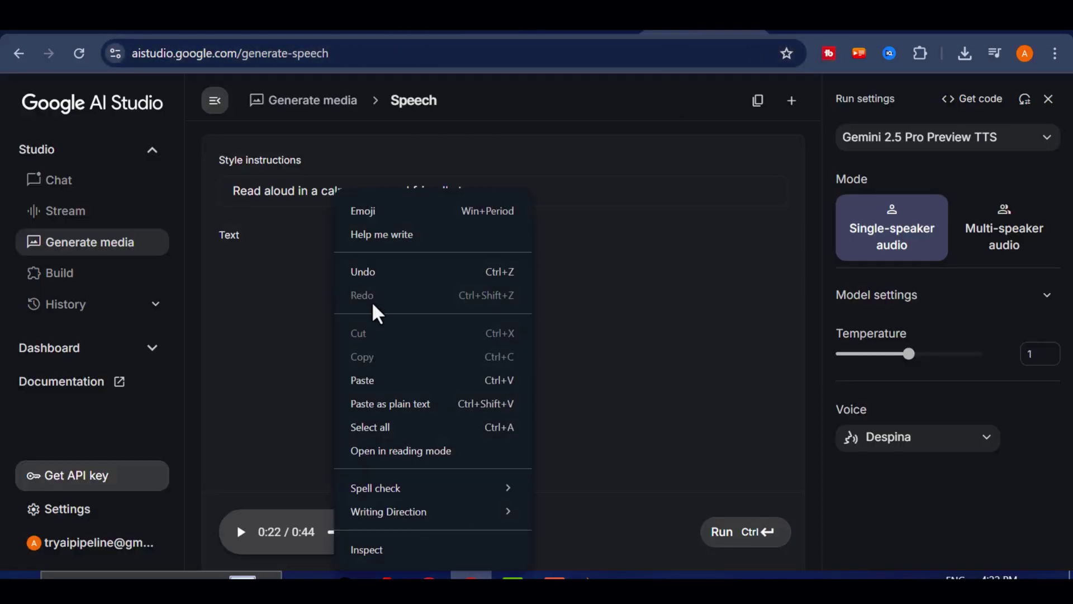
left_click(380, 380)
Set the speech voice to Algieba, the smooth, lower pitch option, and generate and play the French speech
left_click(951, 442)
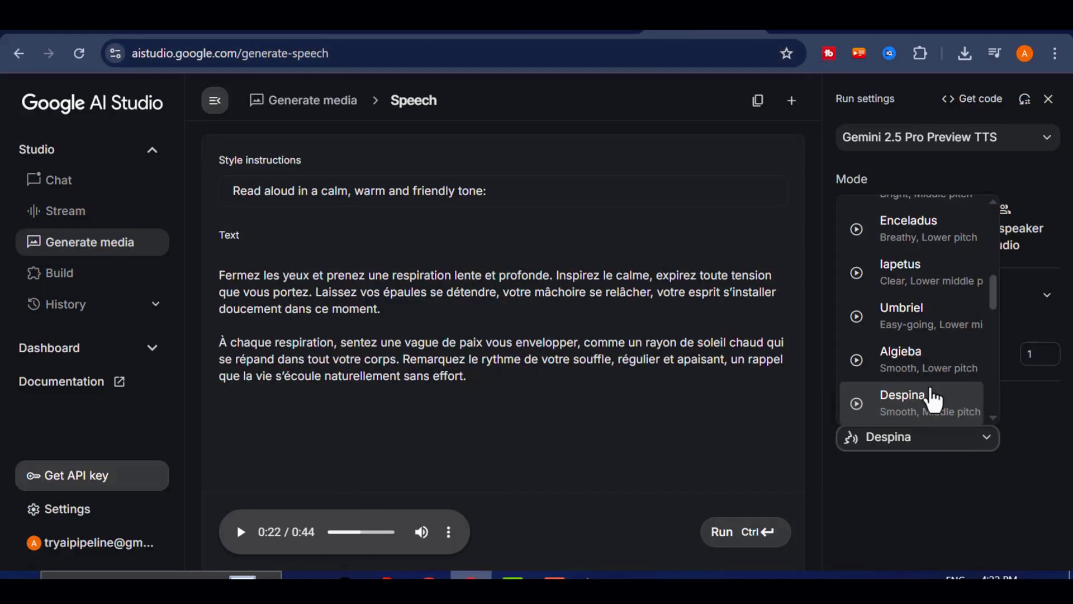
left_click(930, 360)
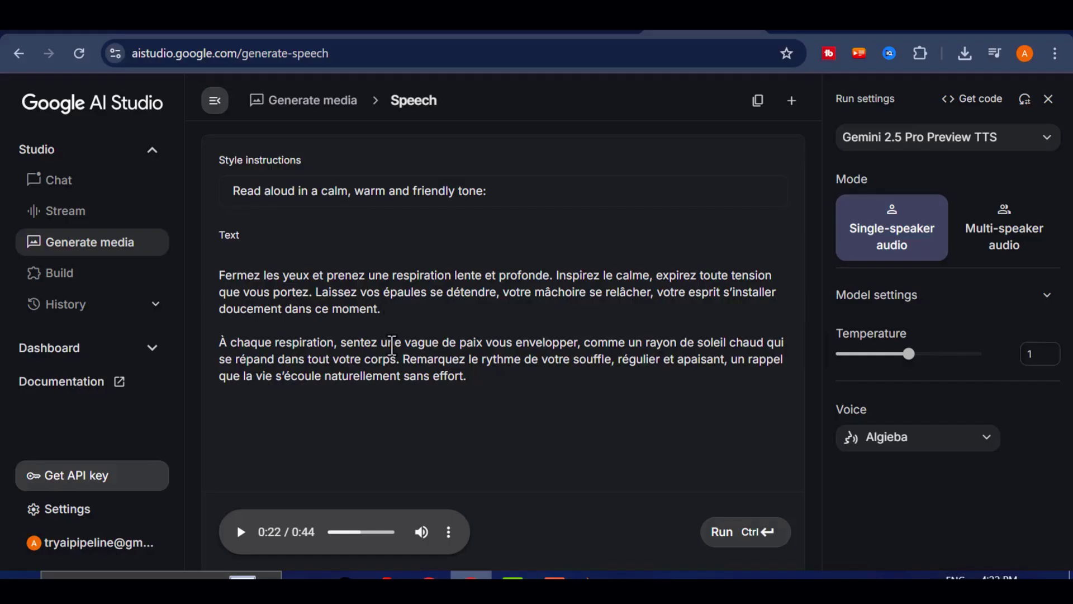
left_click(751, 534)
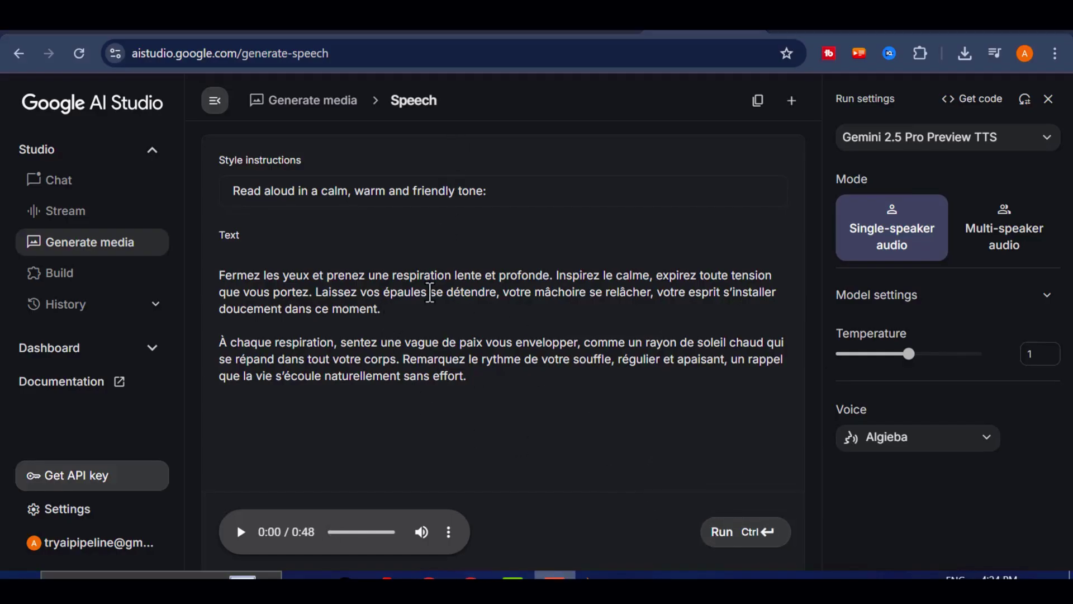
left_click(241, 531)
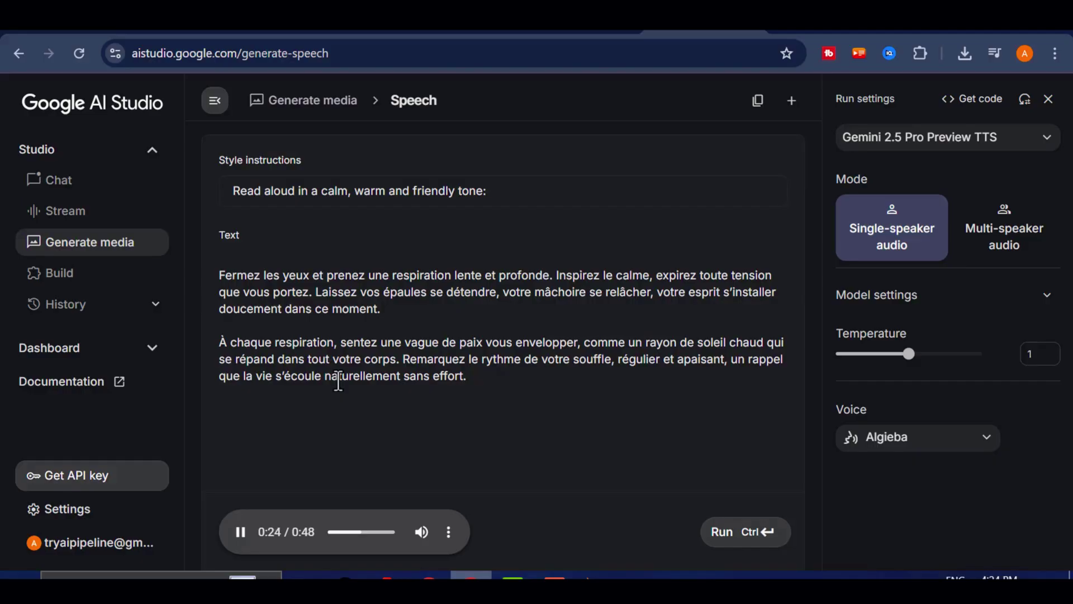
left_click(240, 532)
Clear the French script from the text and switch the speech mode to multi-speaker audio
left_click_drag(558, 391, 210, 264)
key("Delete")
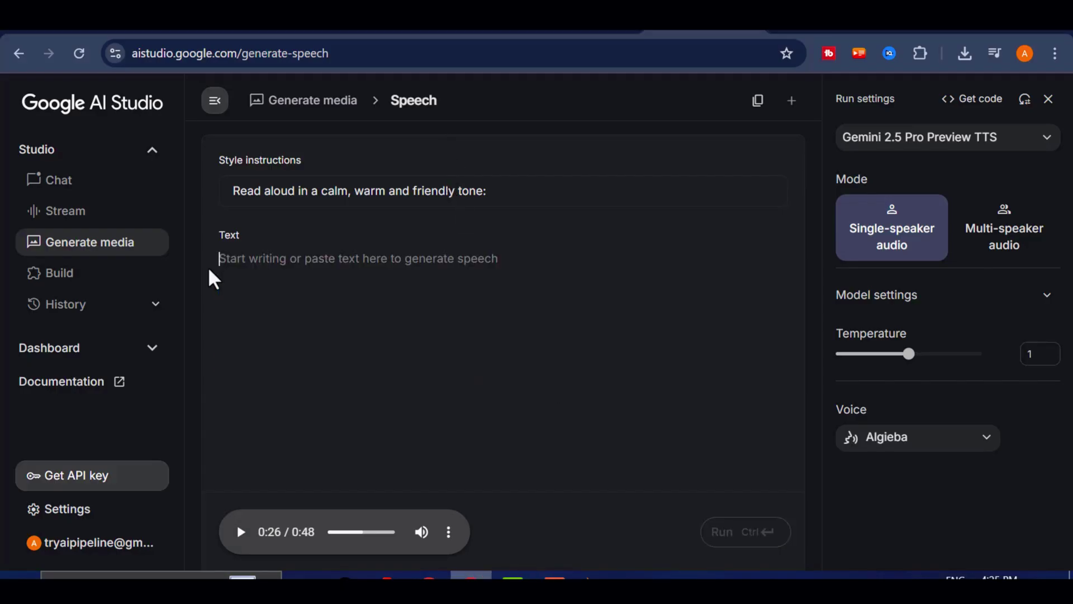
left_click(1021, 236)
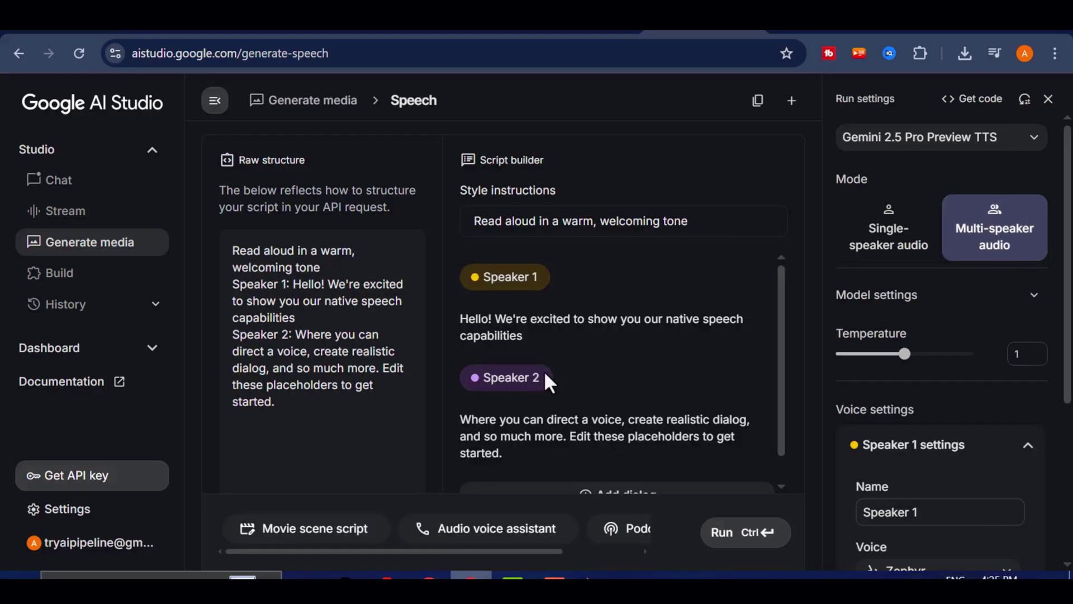
Set the voice of Speaker 1 to Orus
scroll(950, 413, "down", 4)
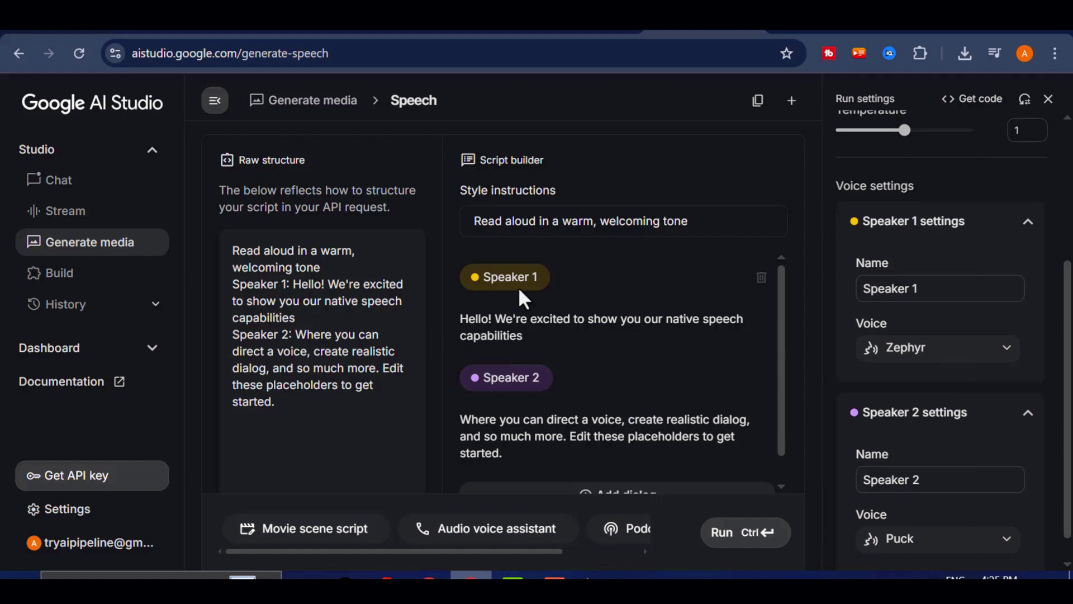
scroll(861, 352, "up", 2)
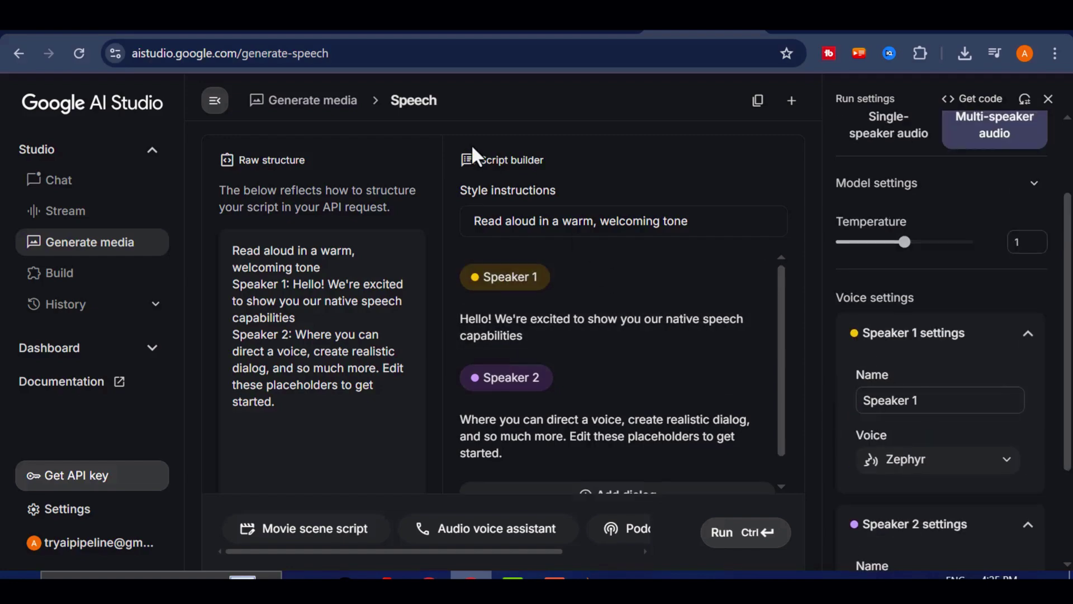
left_click(939, 459)
scroll(895, 313, "down", 3)
left_click(911, 276)
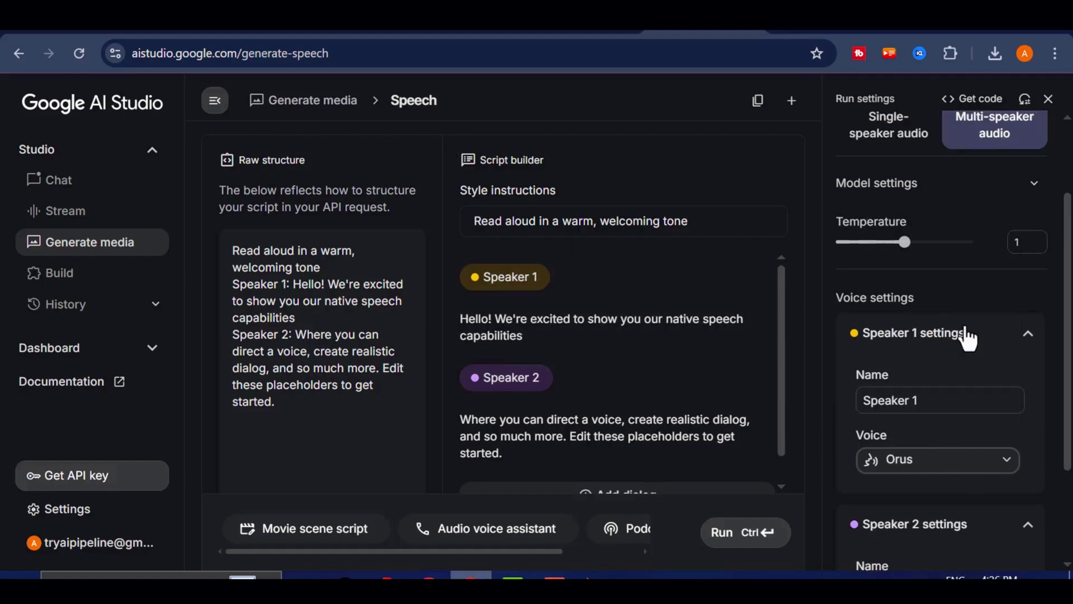
Set the voice of Speaker 2 to Despina, the smooth, middle pitch option
scroll(970, 420, "down", 3)
left_click(973, 504)
scroll(908, 344, "down", 5)
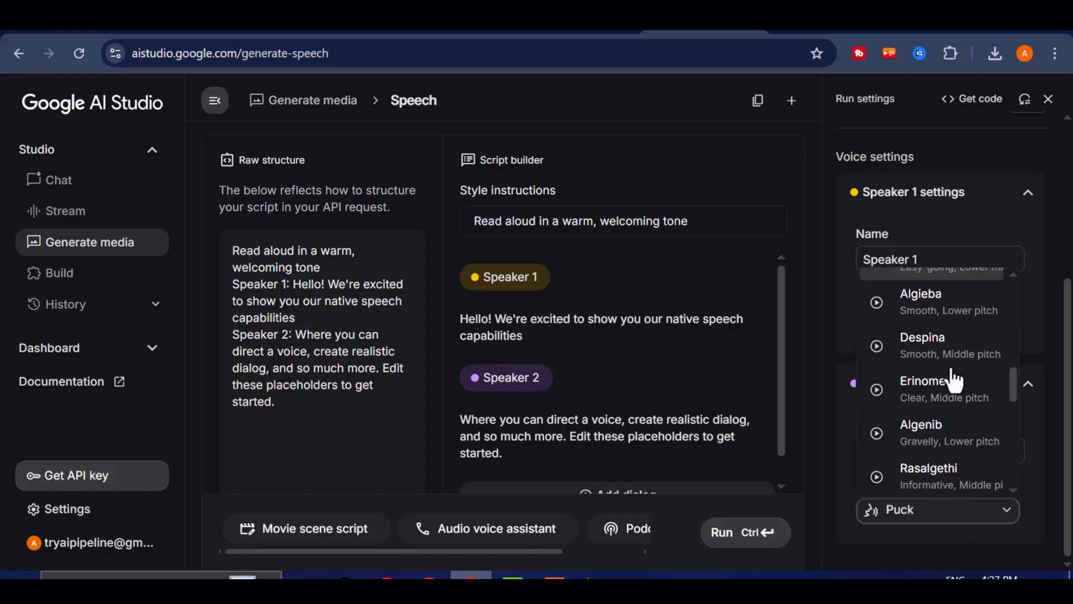
left_click(947, 354)
Replace Speaker 1's dialog with “I’ve been reflecting a lot lately. What do you think truly defines success?”
left_click_drag(530, 335, 467, 325)
type("\"I’ve been reflecting a lot lately. What do you think truly defines success?\"")
scroll(514, 392, "down", 1)
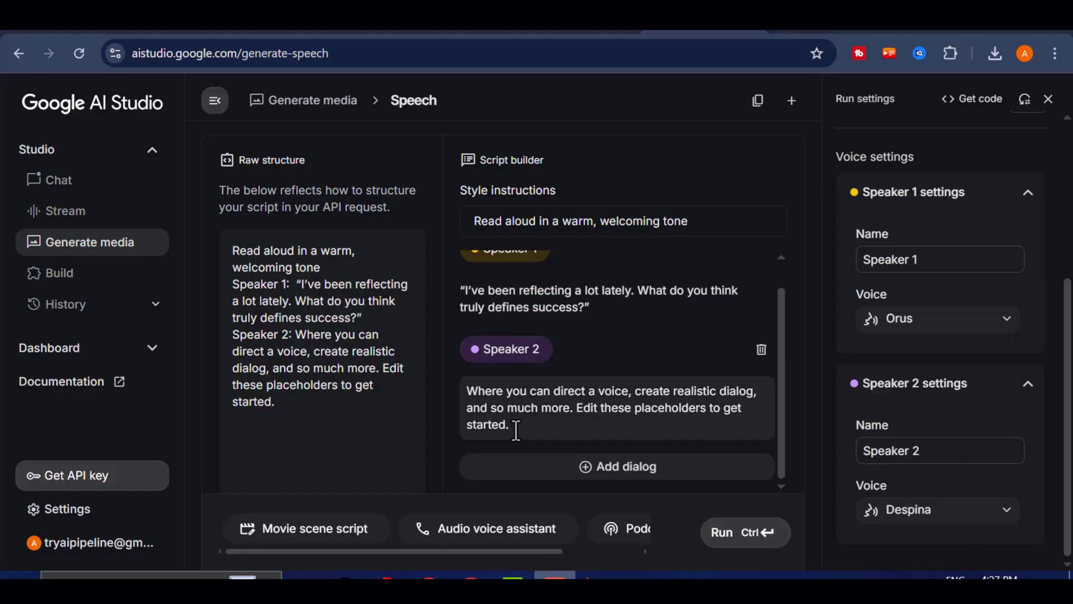
Rewrite Speaker 2's dialog: “That’s a deep question. I believe consistency is everything. People often look for shortcuts, but showing up every single day is what really matters.”
left_click_drag(509, 424, 468, 389)
type("\"That’s a deep question. I believe consistency is everything. People often look for shortcuts, but showing up every single day is what really matters.\"")
scroll(637, 363, "up", 1)
scroll(670, 342, "down", 1)
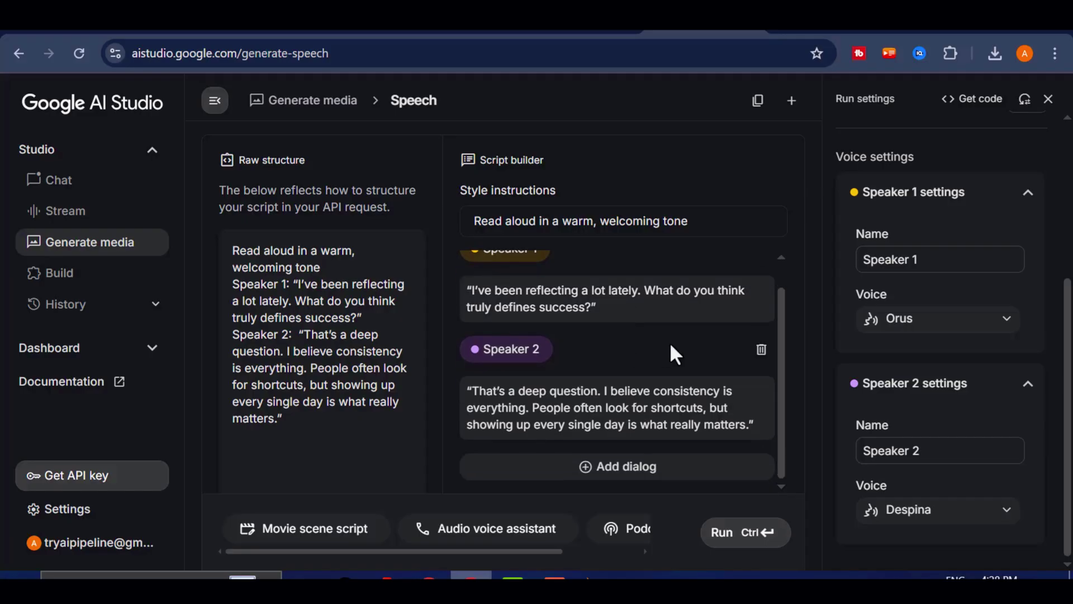
Generate the two-speaker conversation audio and play it back
scroll(644, 323, "up", 1)
left_click(742, 539)
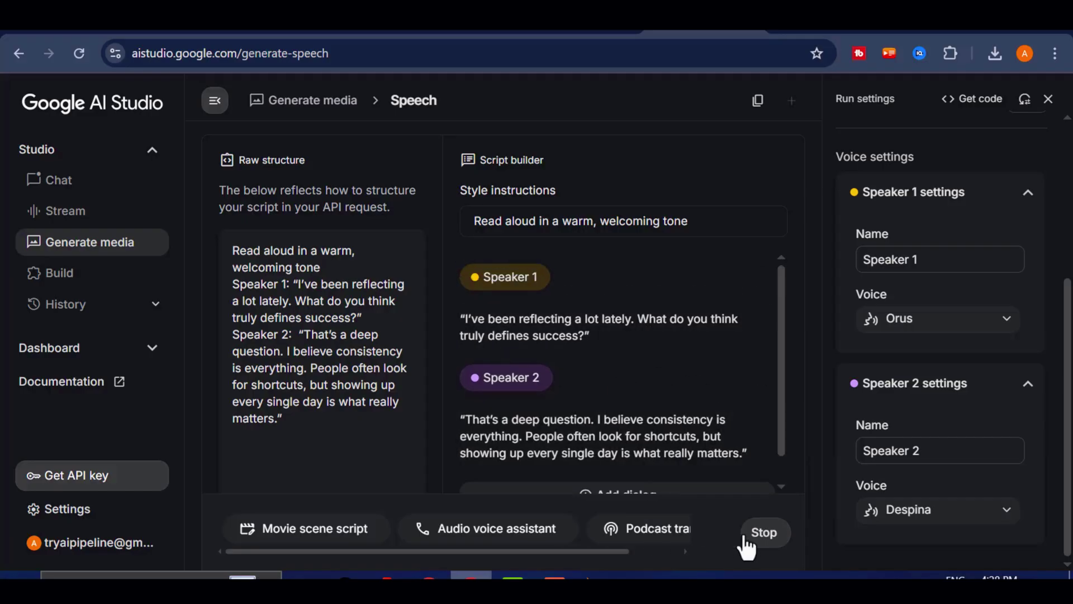
scroll(531, 254, "down", 1)
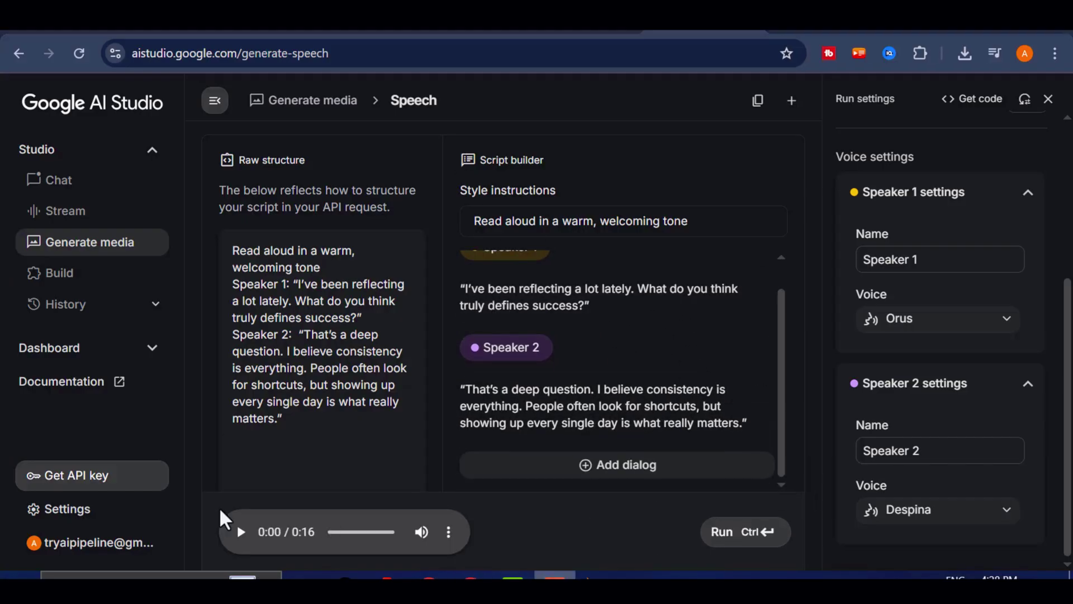
left_click(240, 532)
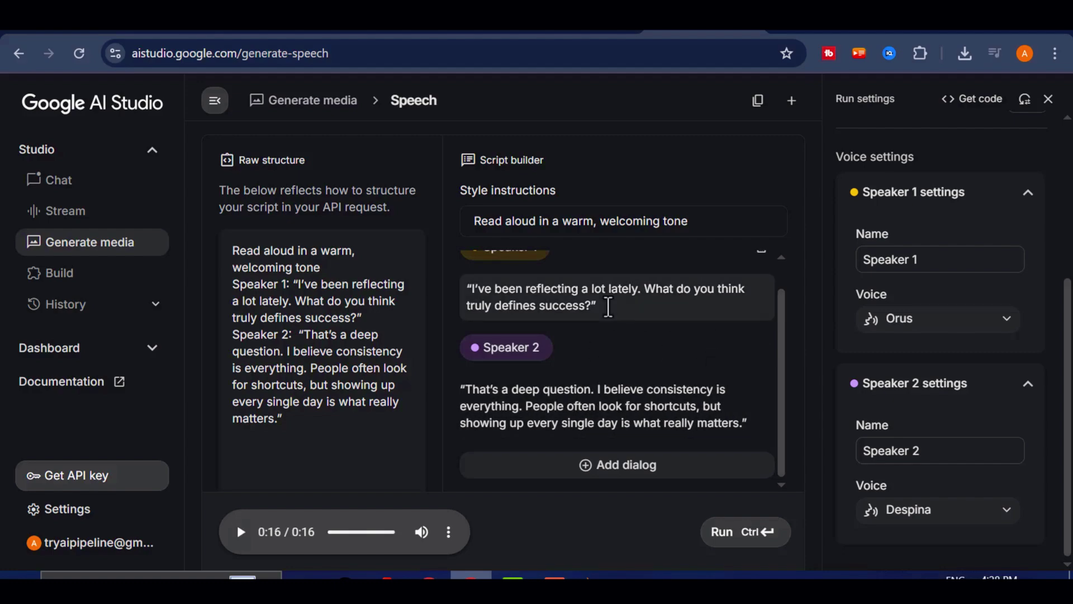
Add empty dialog blocks for Speaker 1 and Speaker 2 at the end of the script, and delete both of them again
left_click(611, 471)
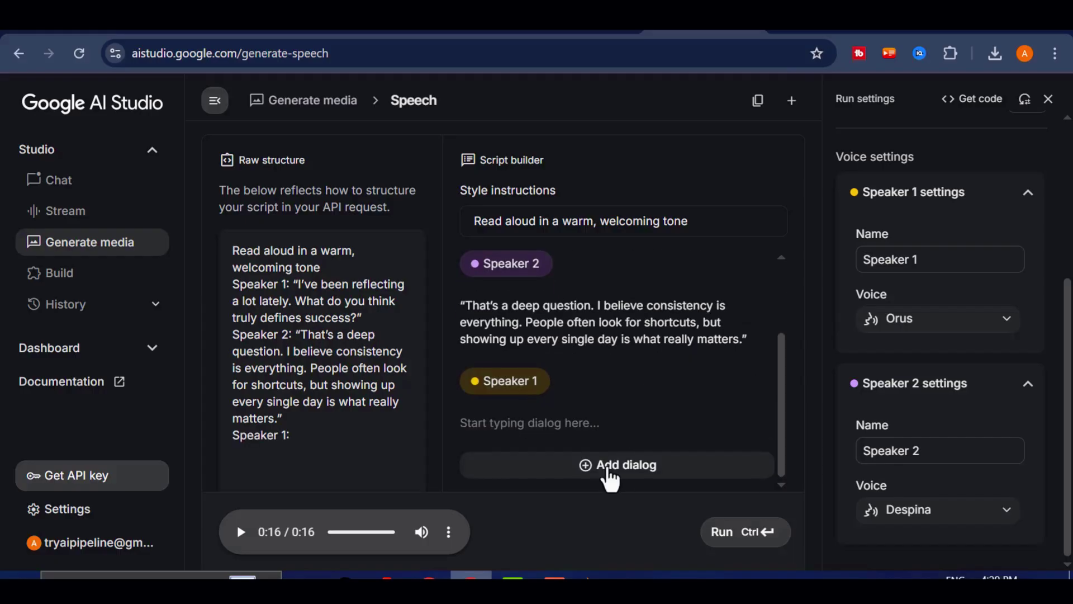
left_click(608, 465)
scroll(611, 411, "down", 2)
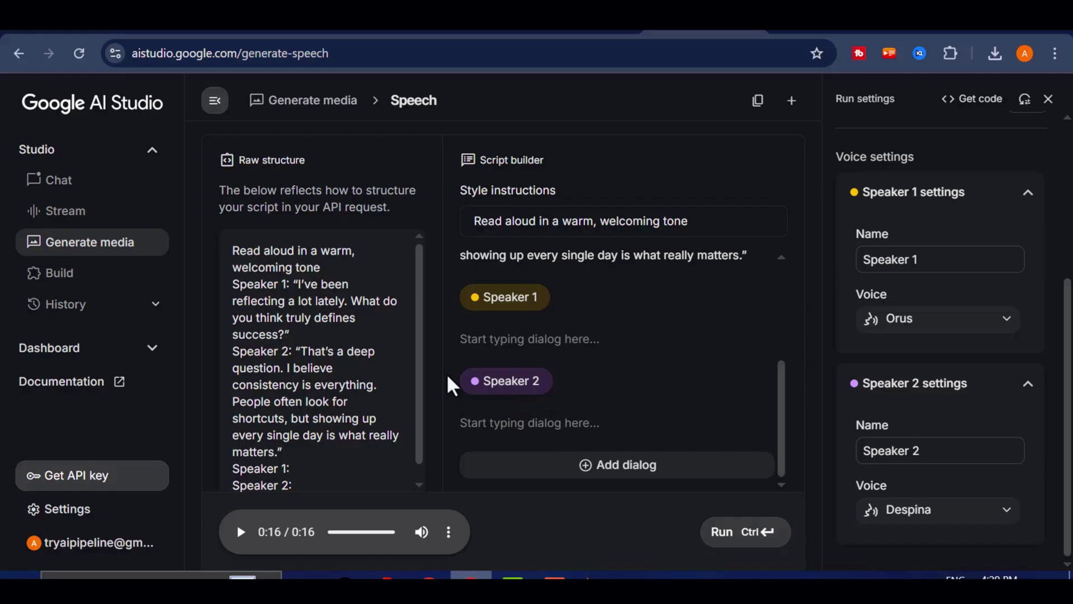
scroll(505, 314, "up", 4)
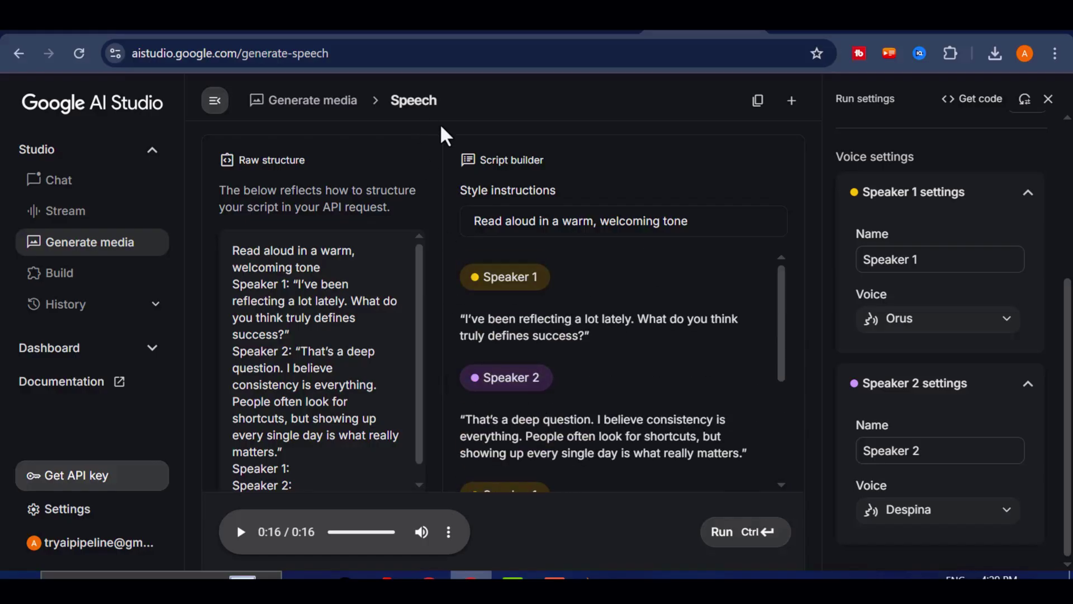
scroll(479, 281, "down", 4)
scroll(528, 384, "up", 2)
scroll(609, 372, "down", 2)
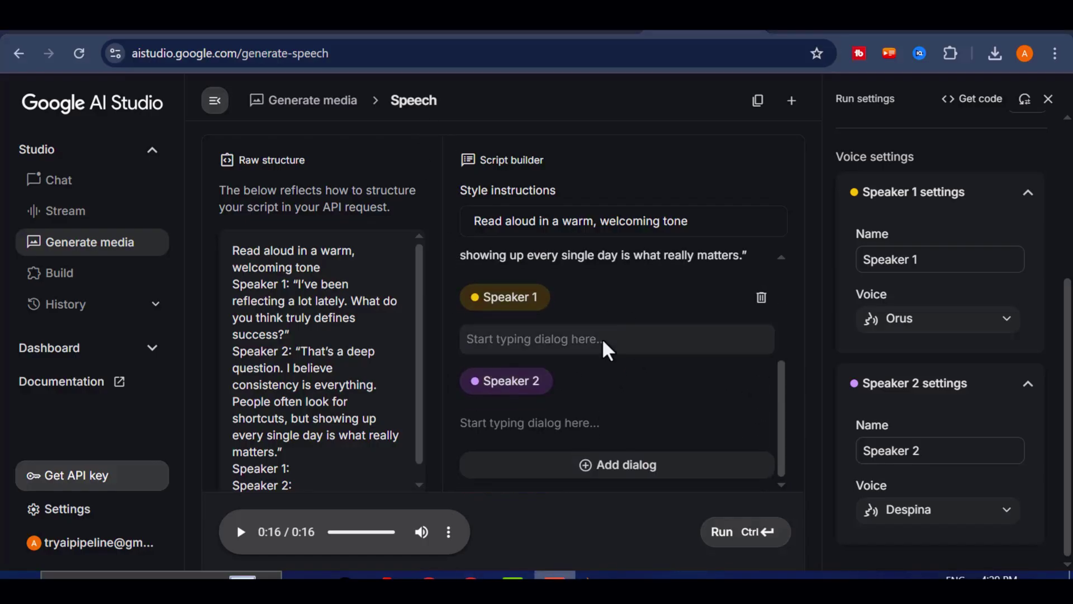
left_click(761, 382)
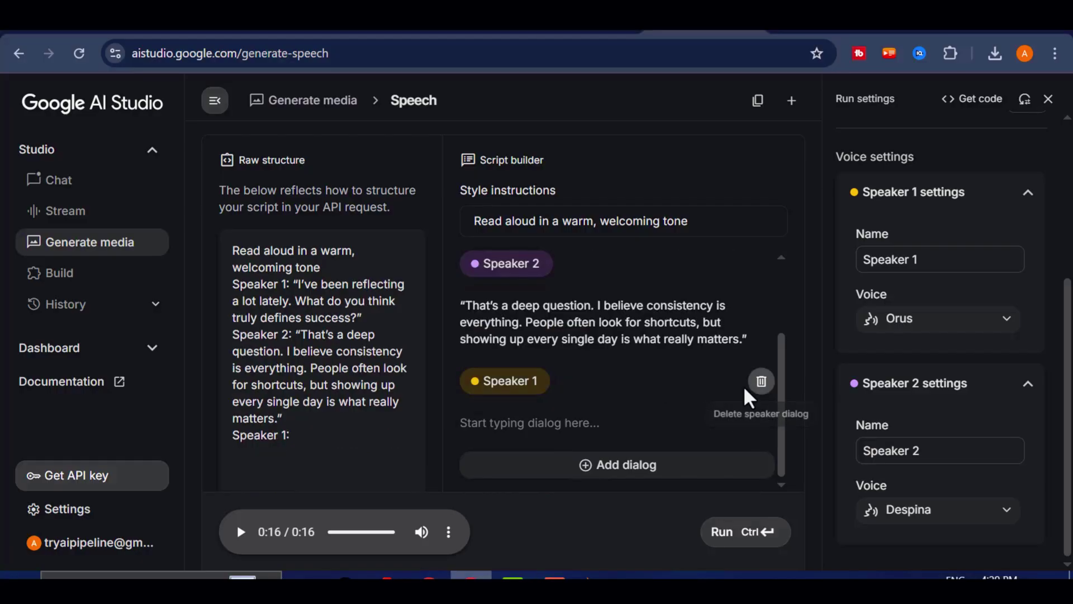
left_click(762, 381)
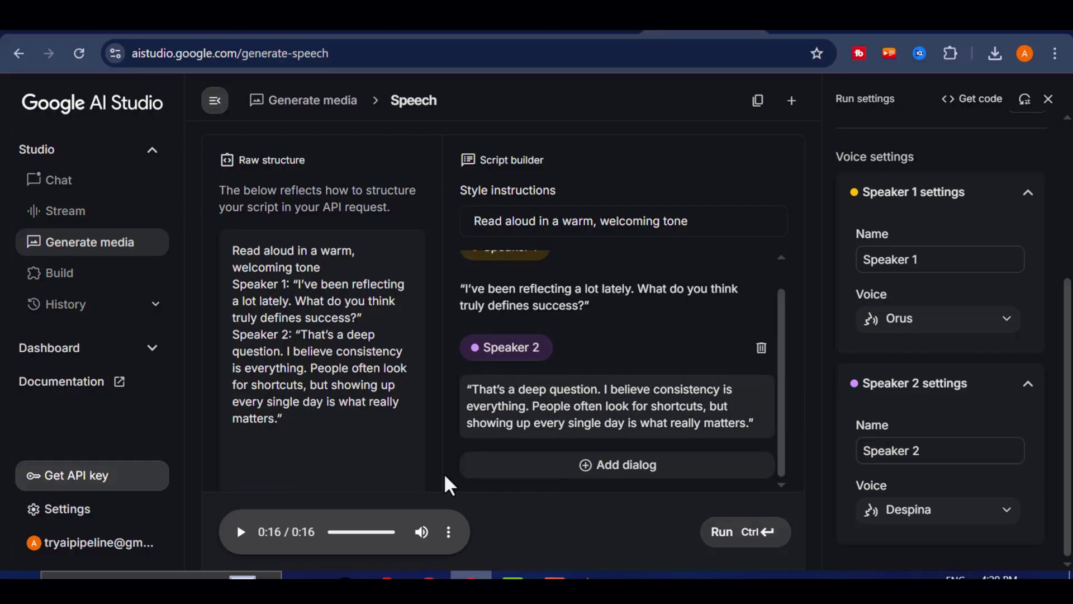
Open the download and playback speed options of the generated audio, and review the model, mode, temperature and voice settings alongside the script
left_click(448, 531)
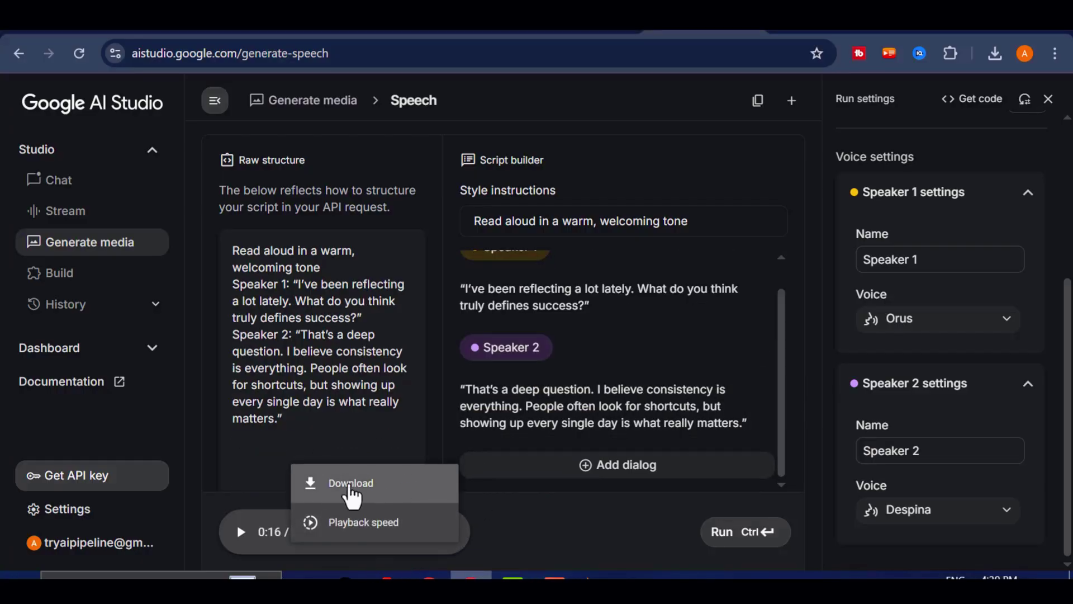
scroll(615, 346, "up", 1)
scroll(895, 329, "up", 4)
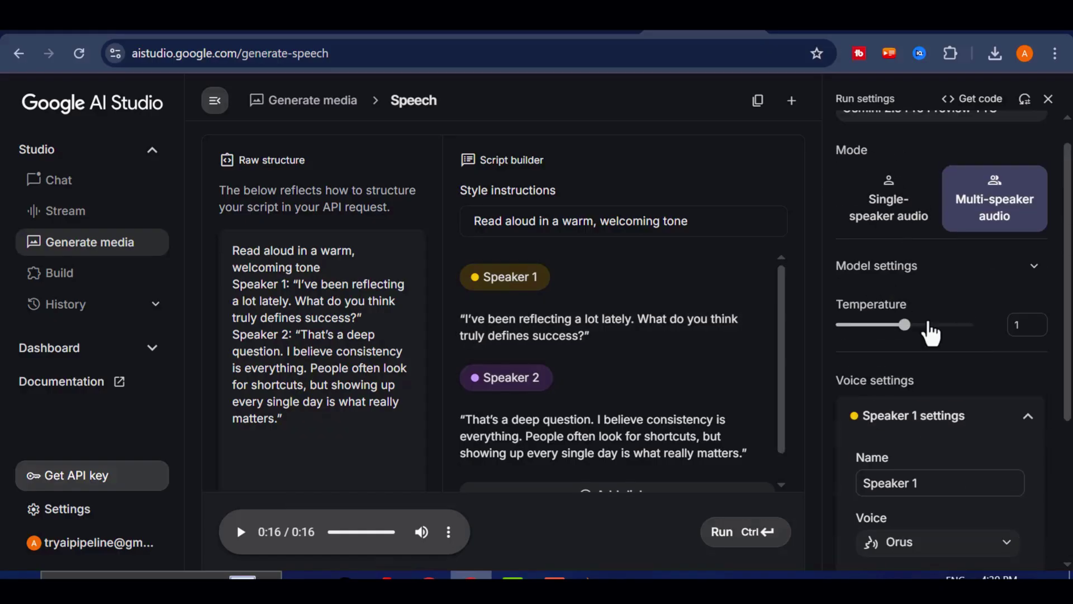
scroll(931, 334, "up", 1)
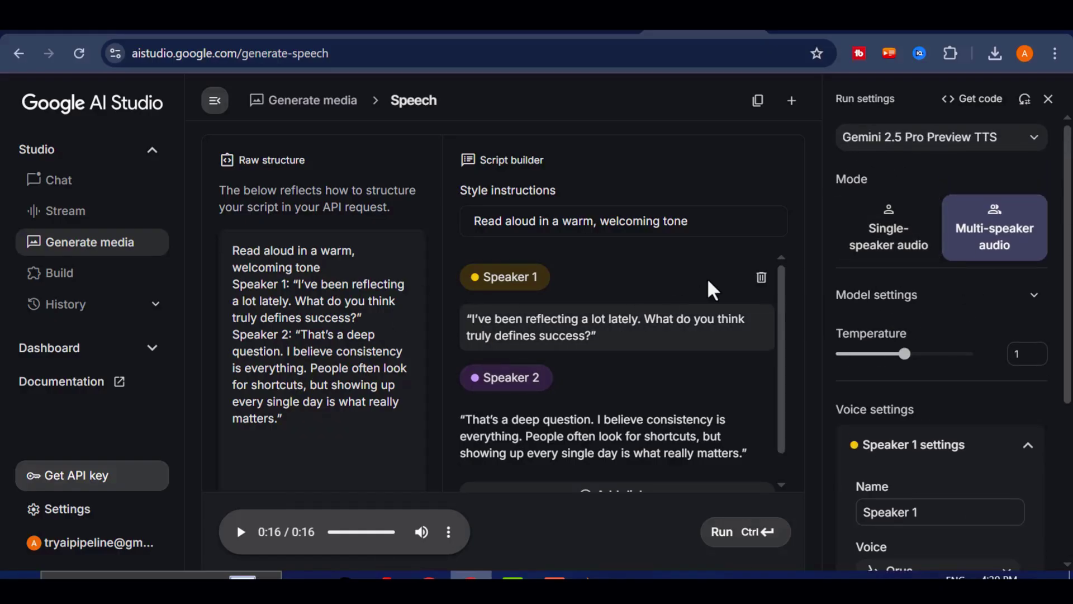
scroll(743, 297, "down", 1)
scroll(839, 307, "down", 4)
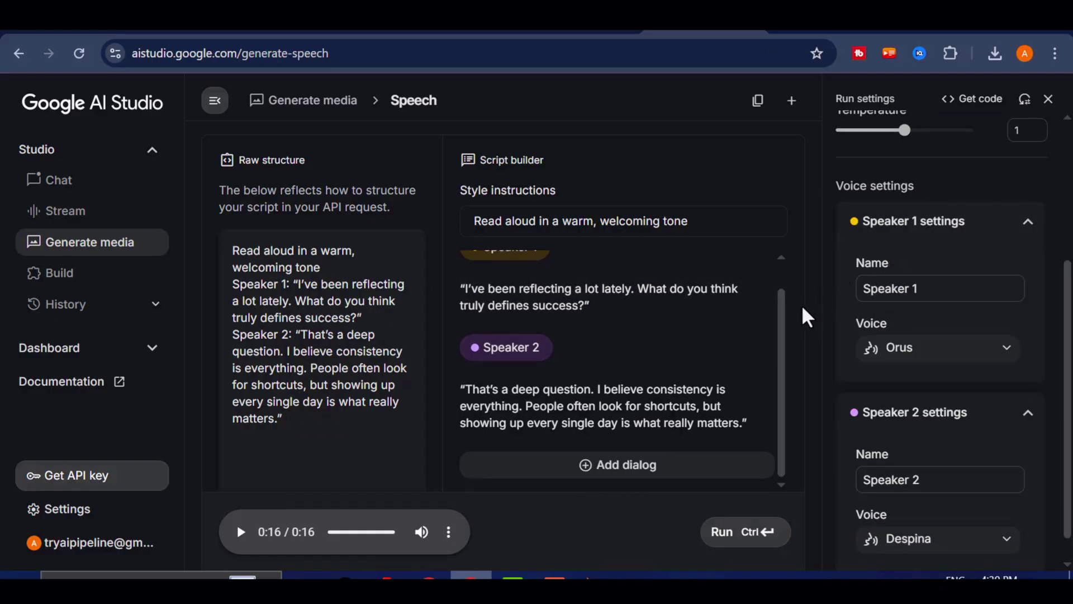
scroll(924, 247, "up", 4)
scroll(917, 252, "down", 5)
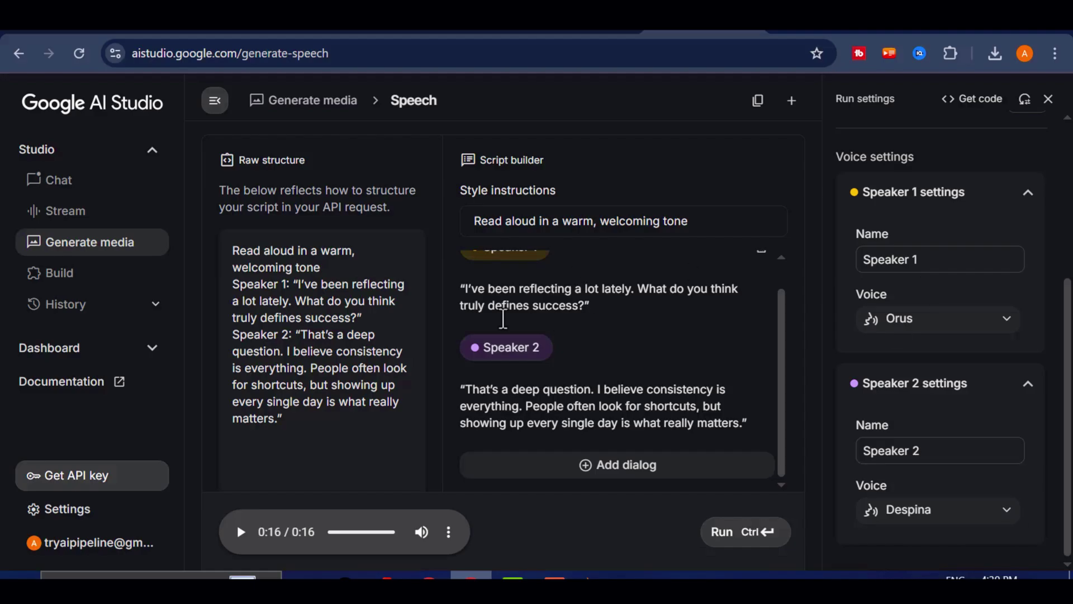